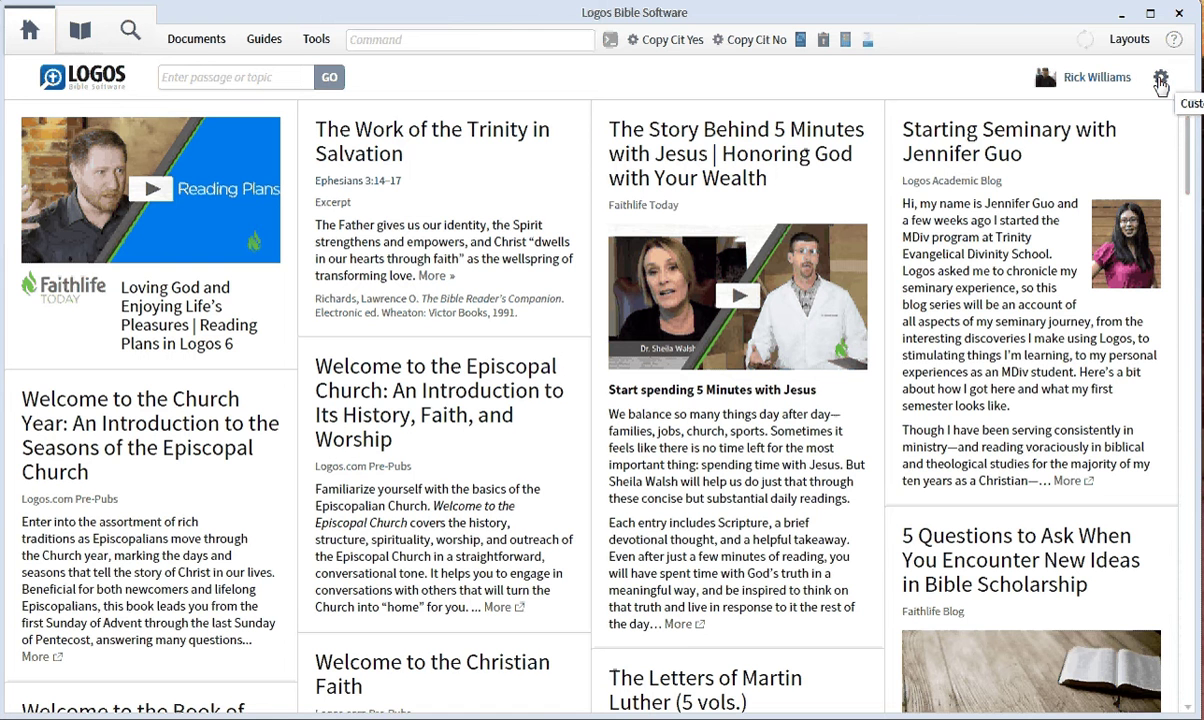
Review the sidebar and content options for customizing the home page, and close the home page
click(1160, 80)
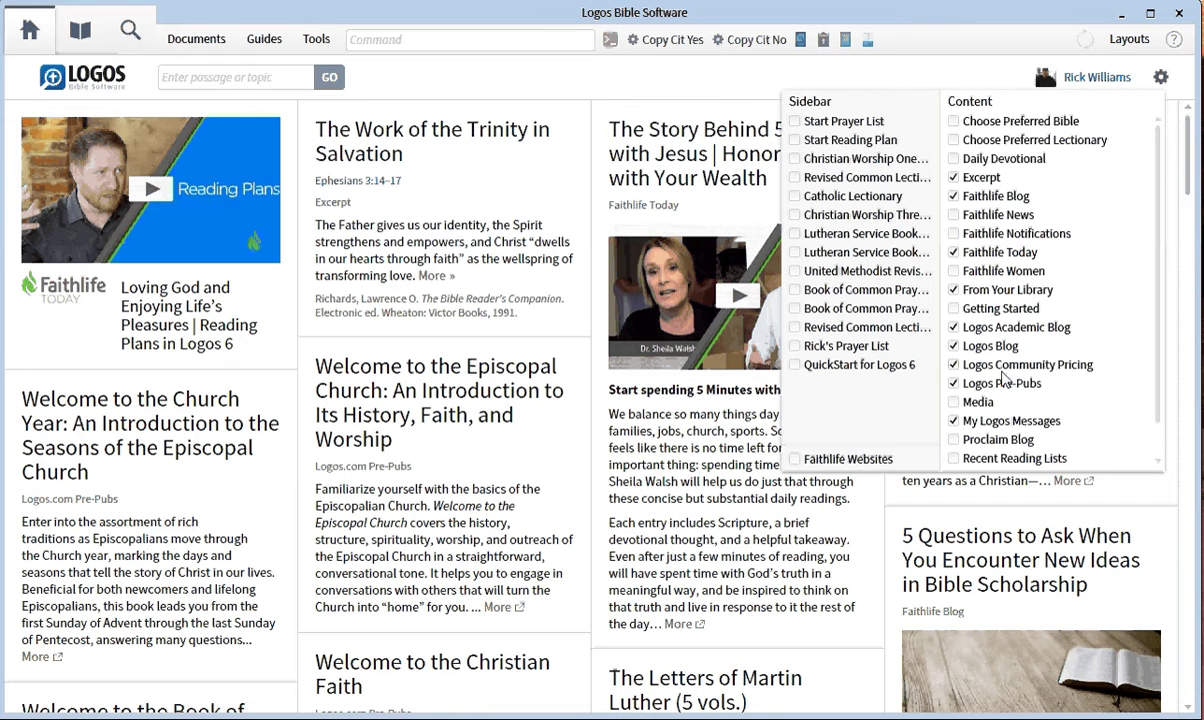
scroll(1004, 376, down, 1)
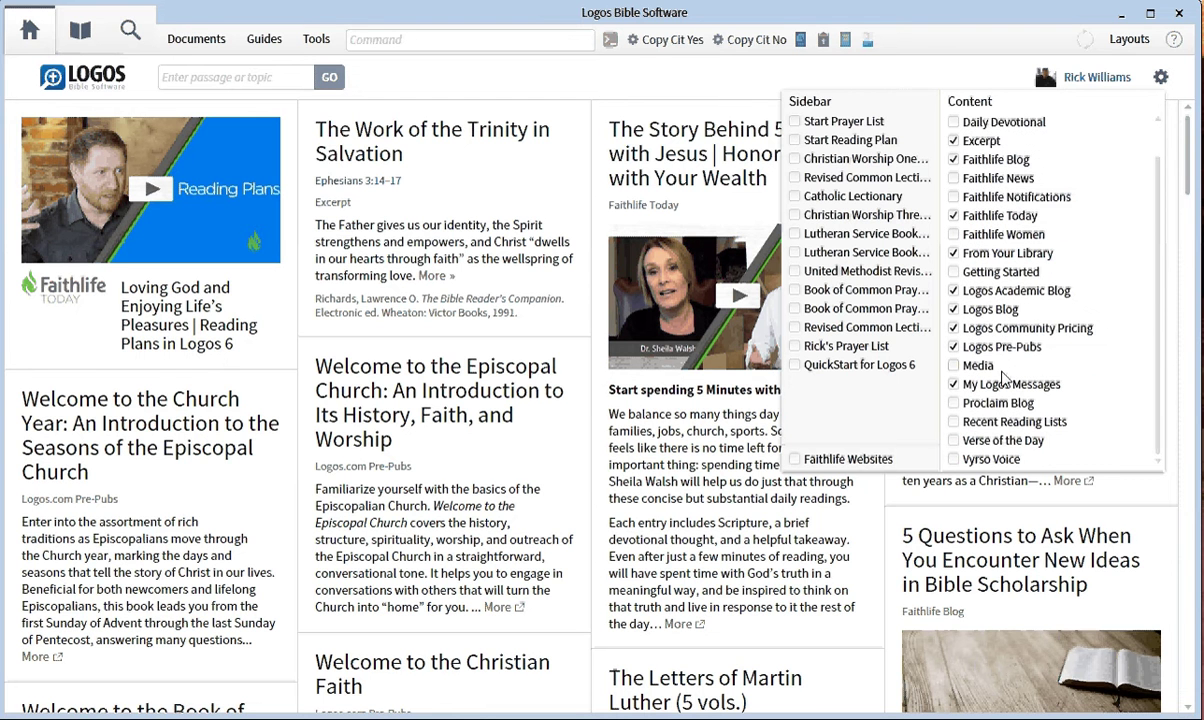
scroll(1003, 375, up, 1)
scroll(1003, 375, down, 1)
scroll(1003, 376, up, 1)
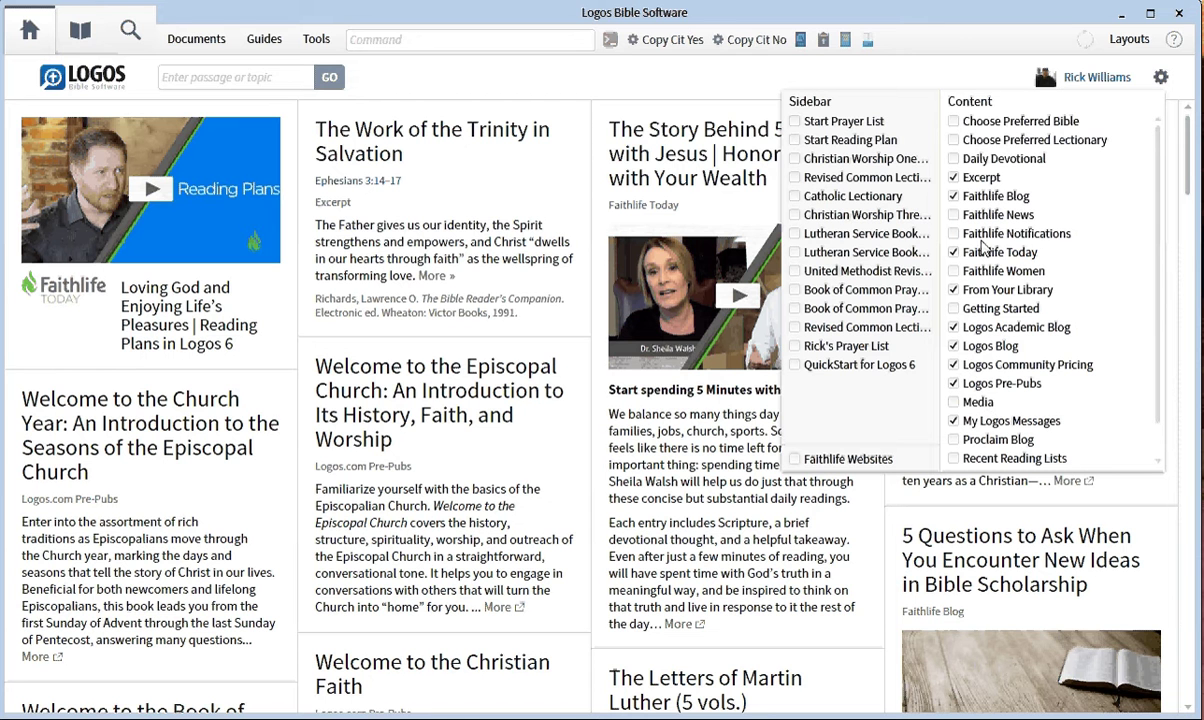
click(955, 57)
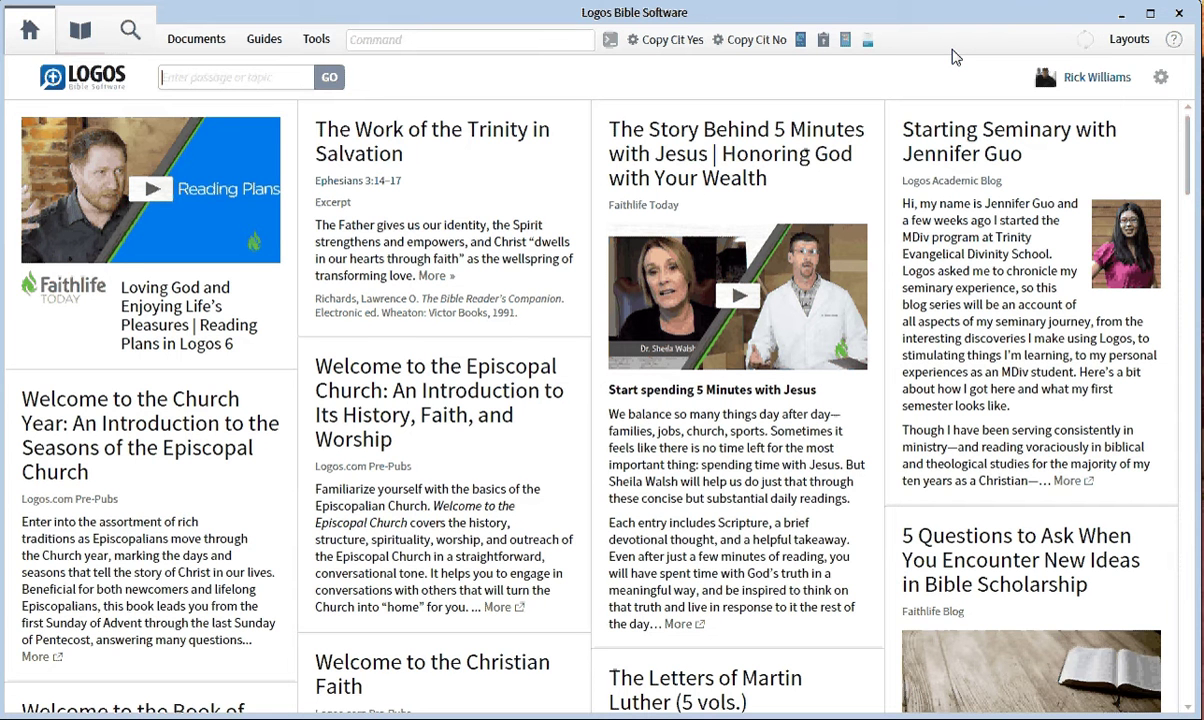
click(27, 37)
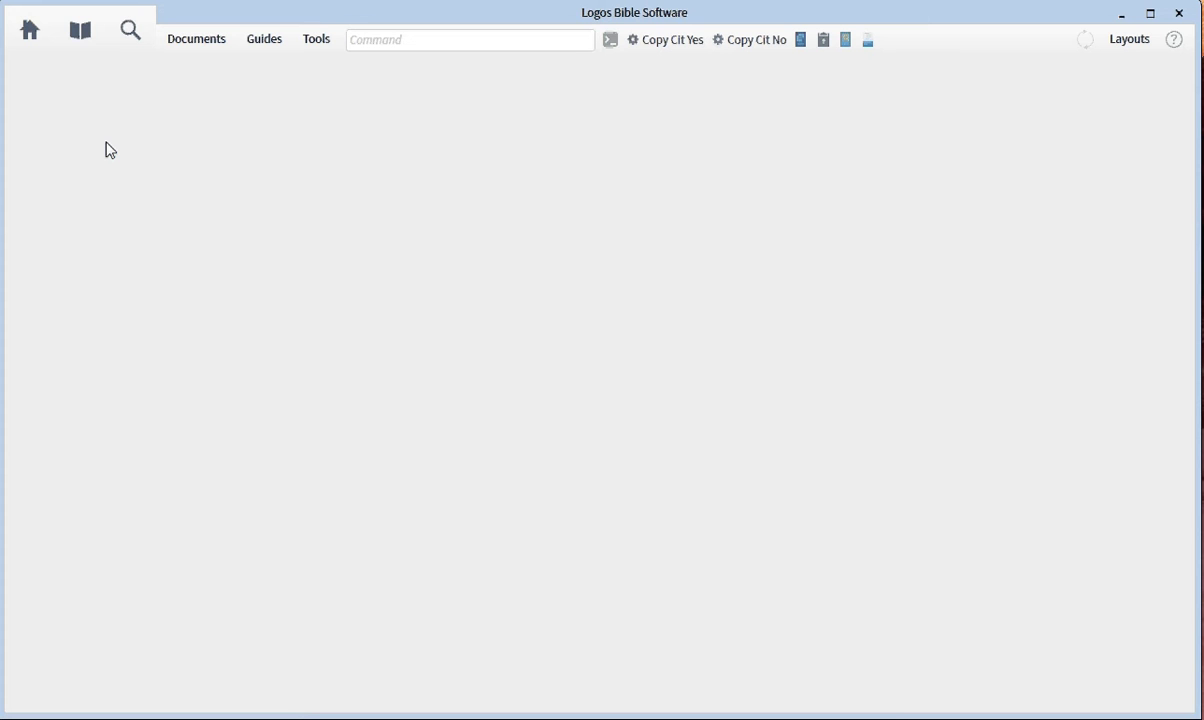
Open two search panels side by side and close both of them
click(129, 34)
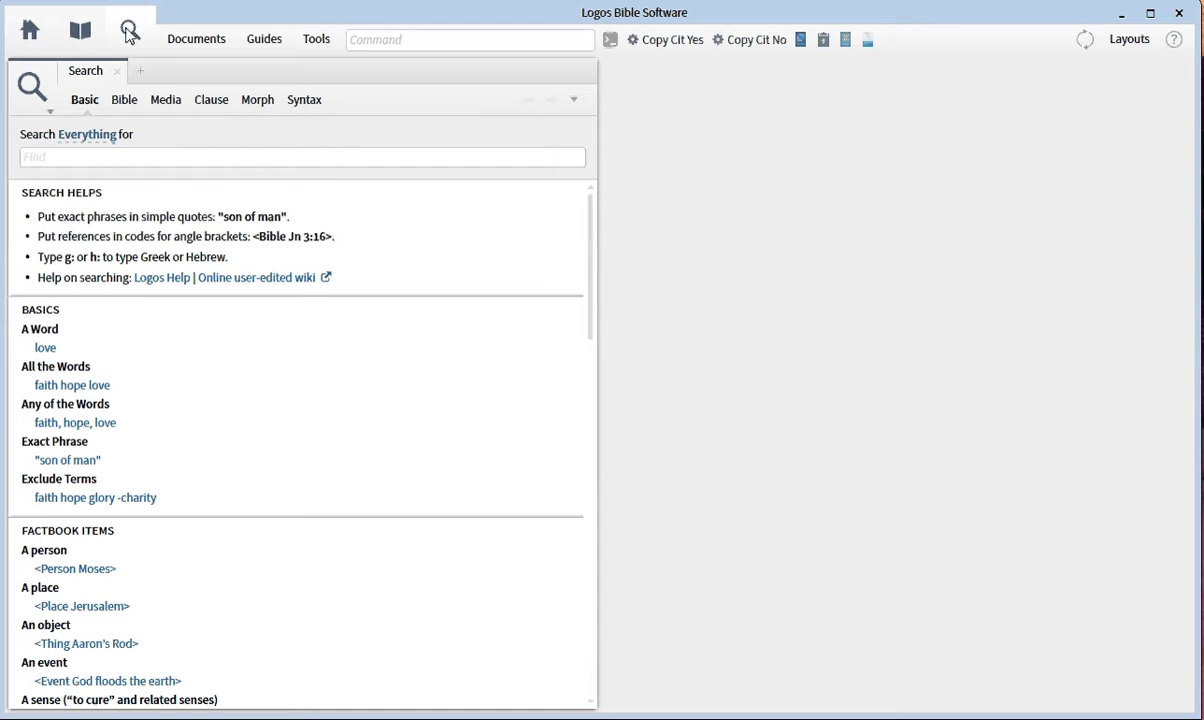
click(129, 34)
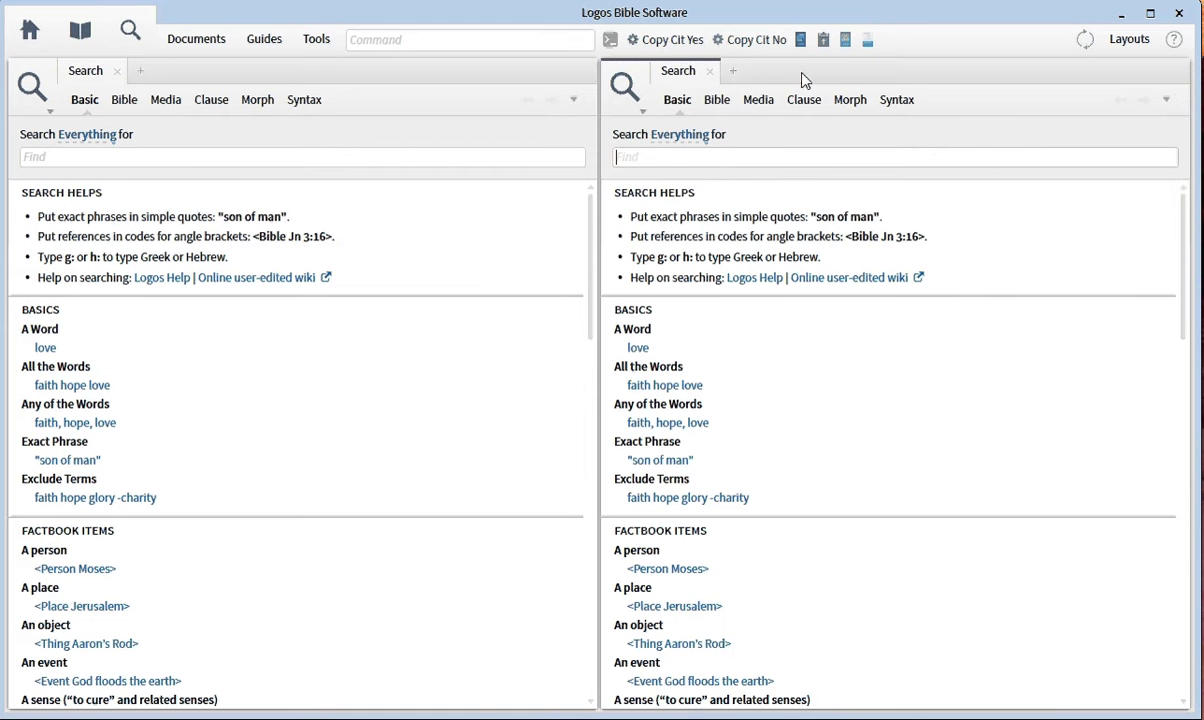
click(710, 72)
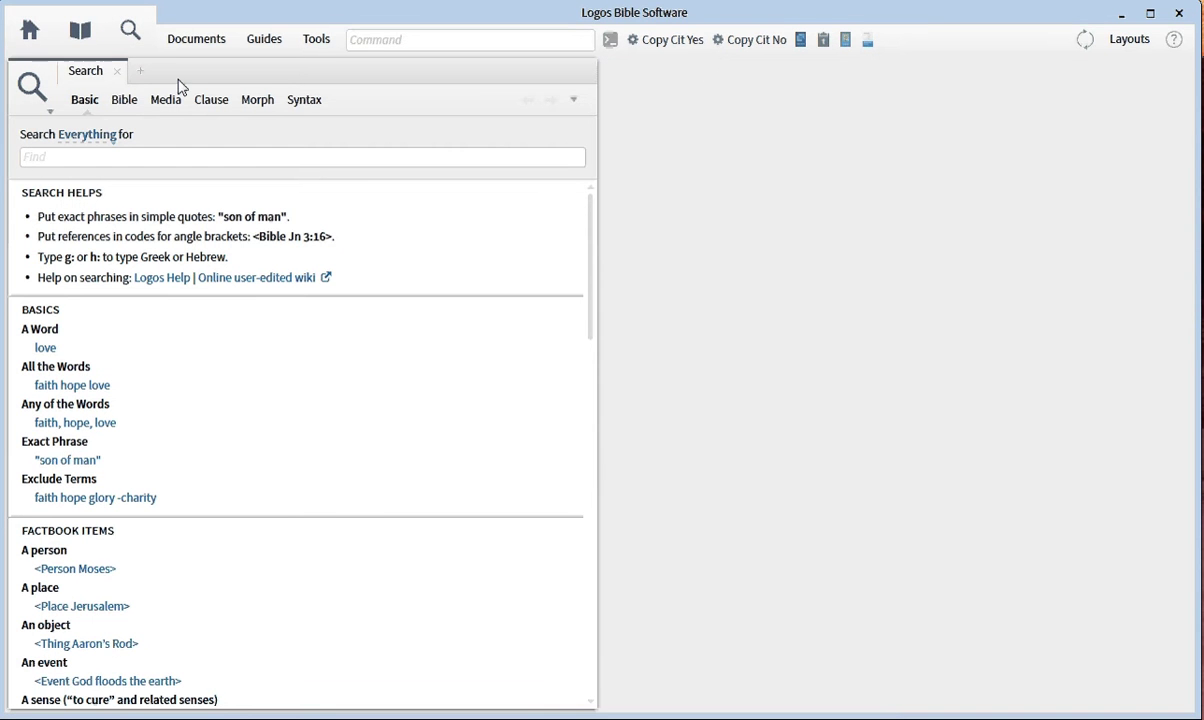
click(117, 72)
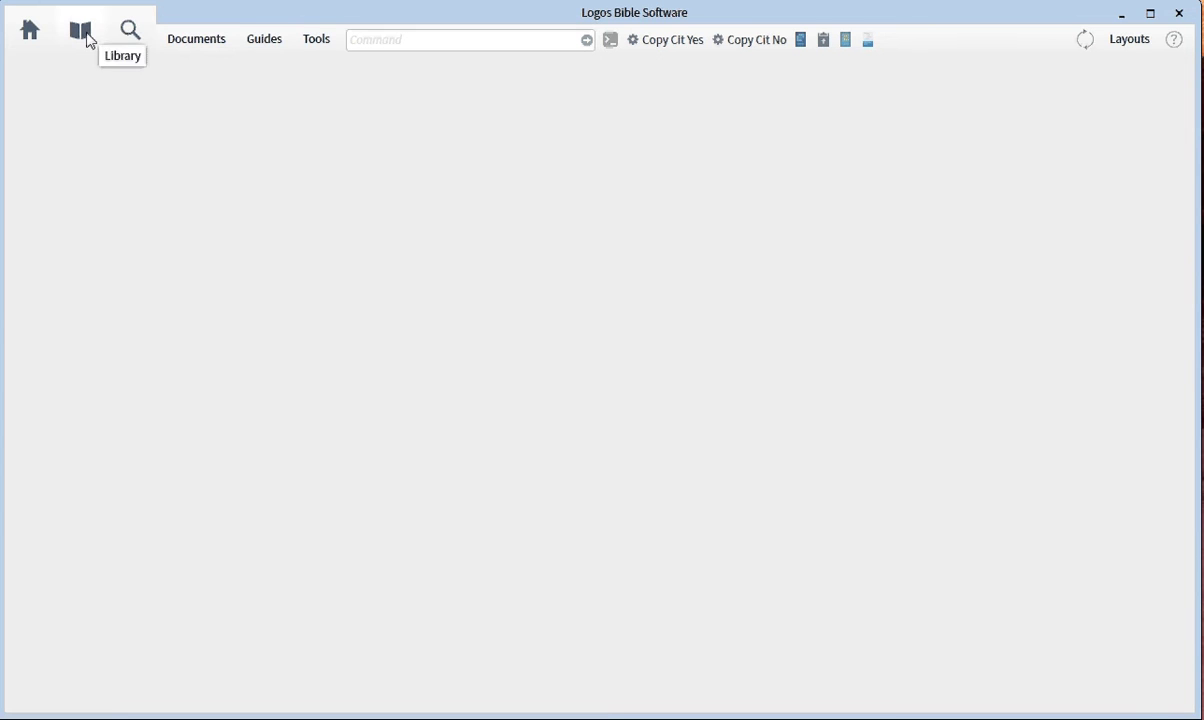
Open Program Settings and view the layout choices for At Startup Open to
click(312, 42)
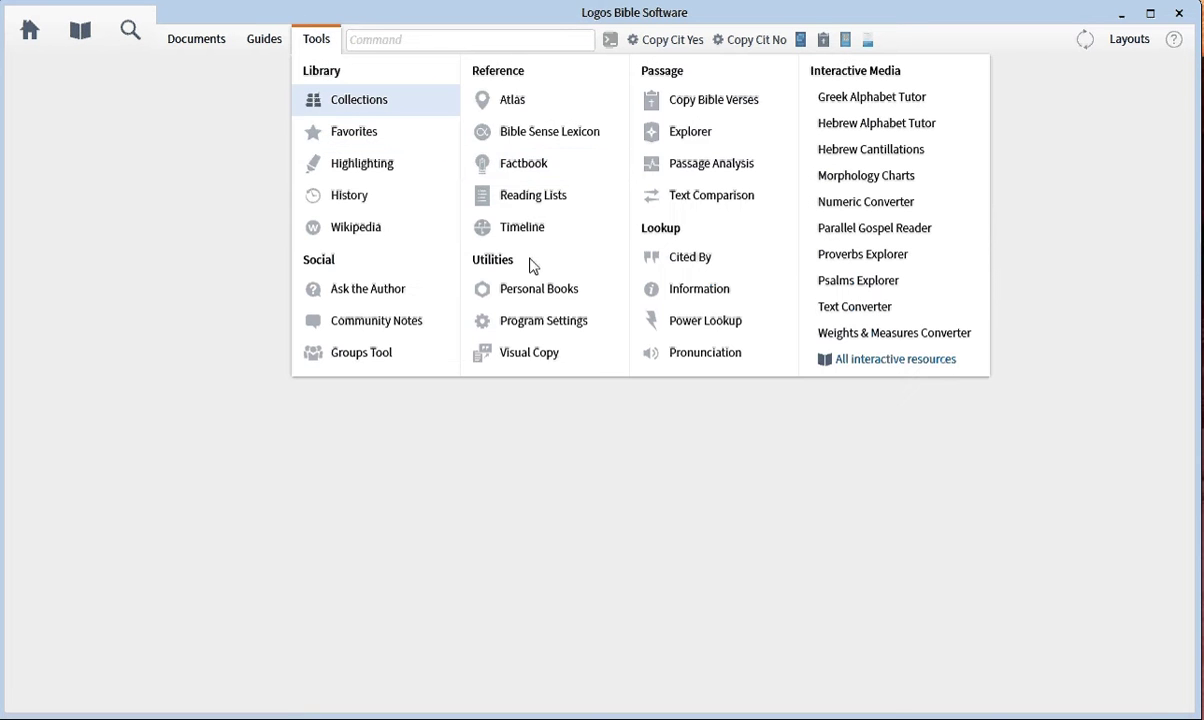
click(530, 332)
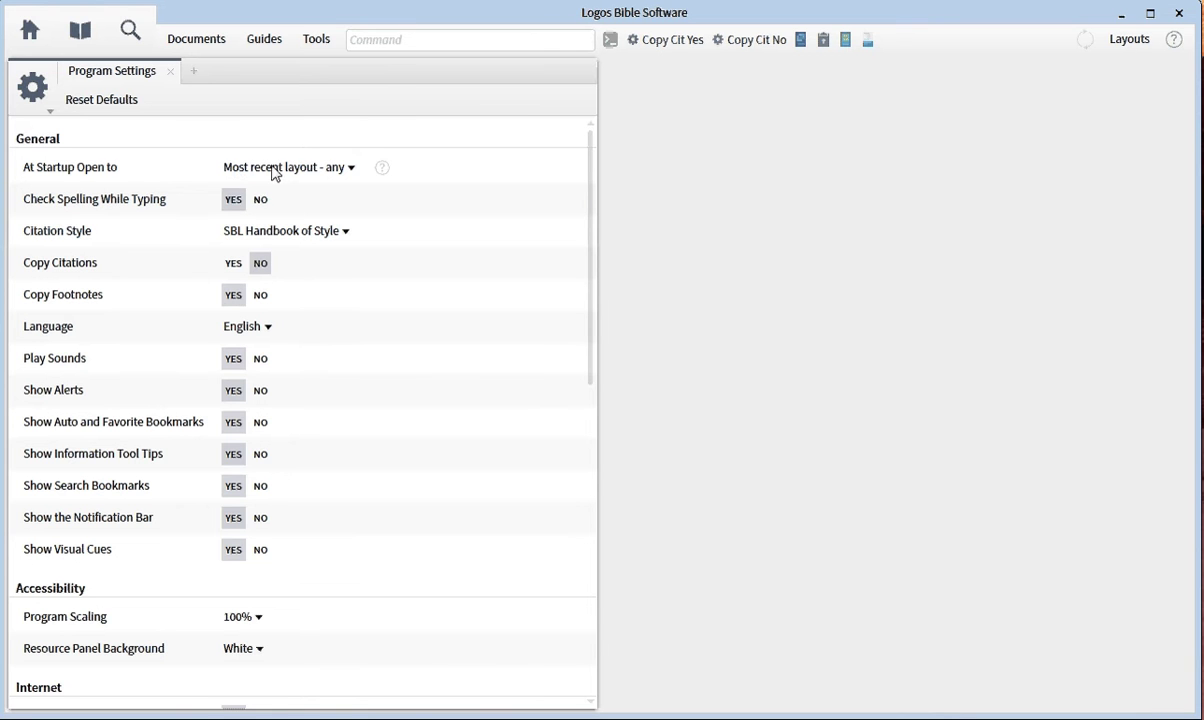
click(349, 170)
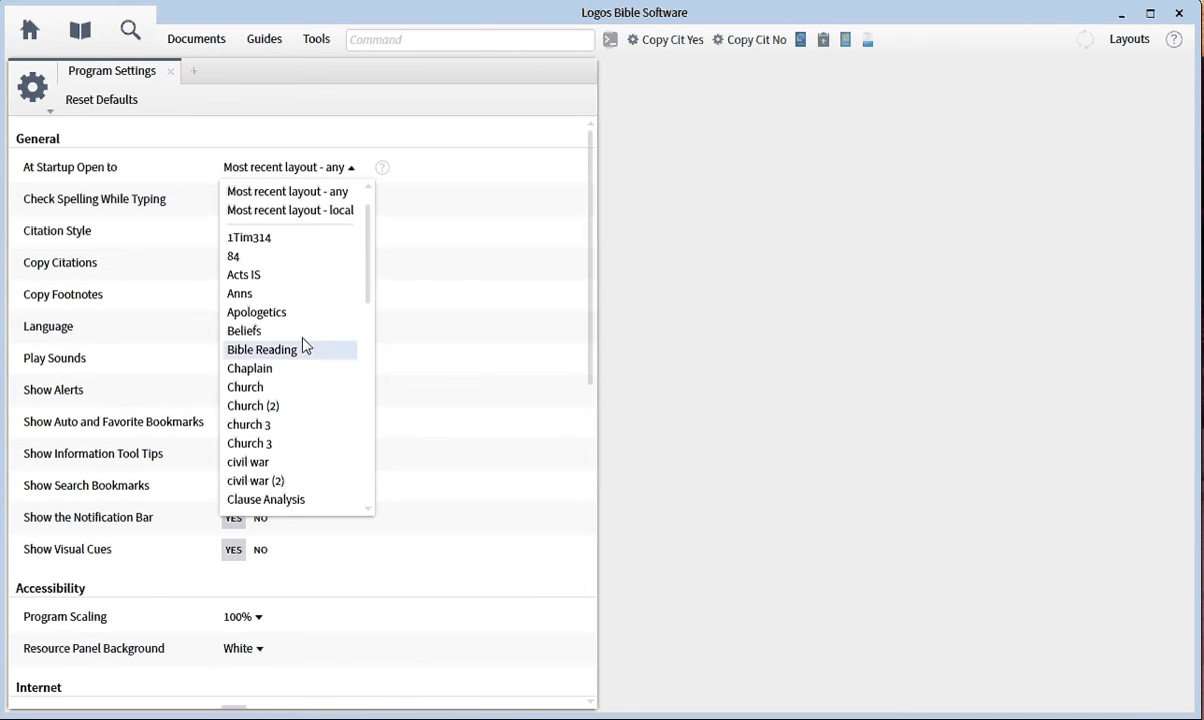
click(421, 176)
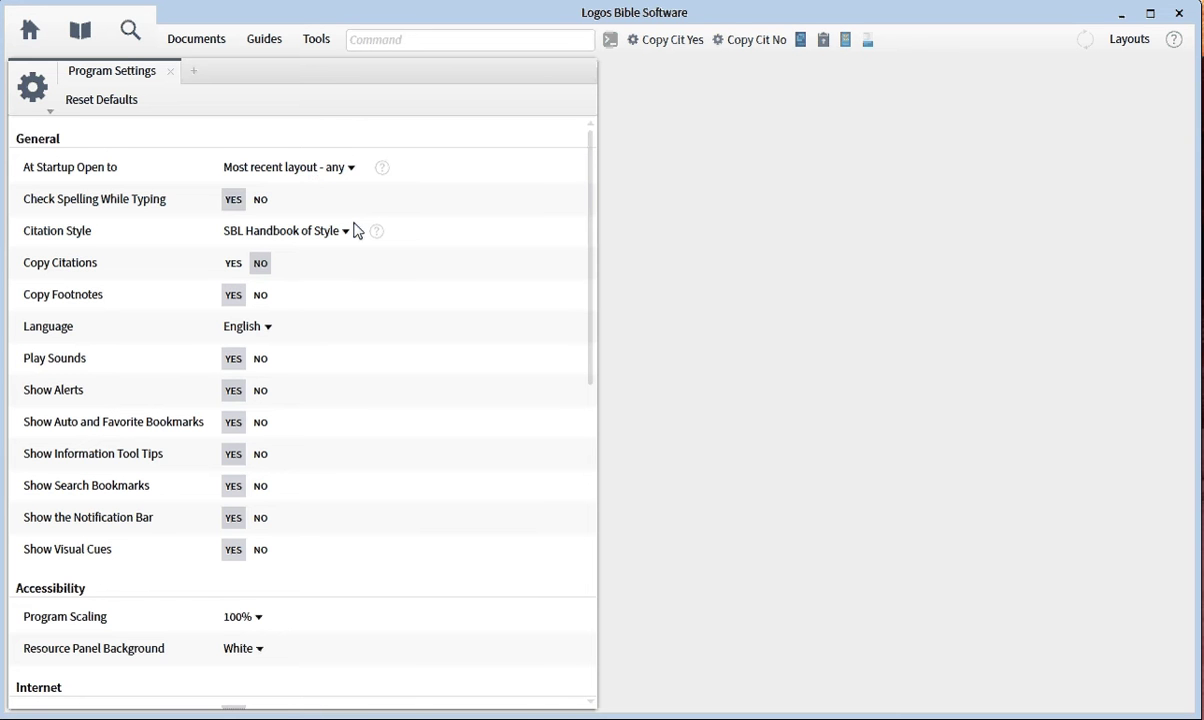
Examine the General, Accessibility, Internet, Text Display and Transliteration Format options in Program Settings
scroll(345, 225, down, 1)
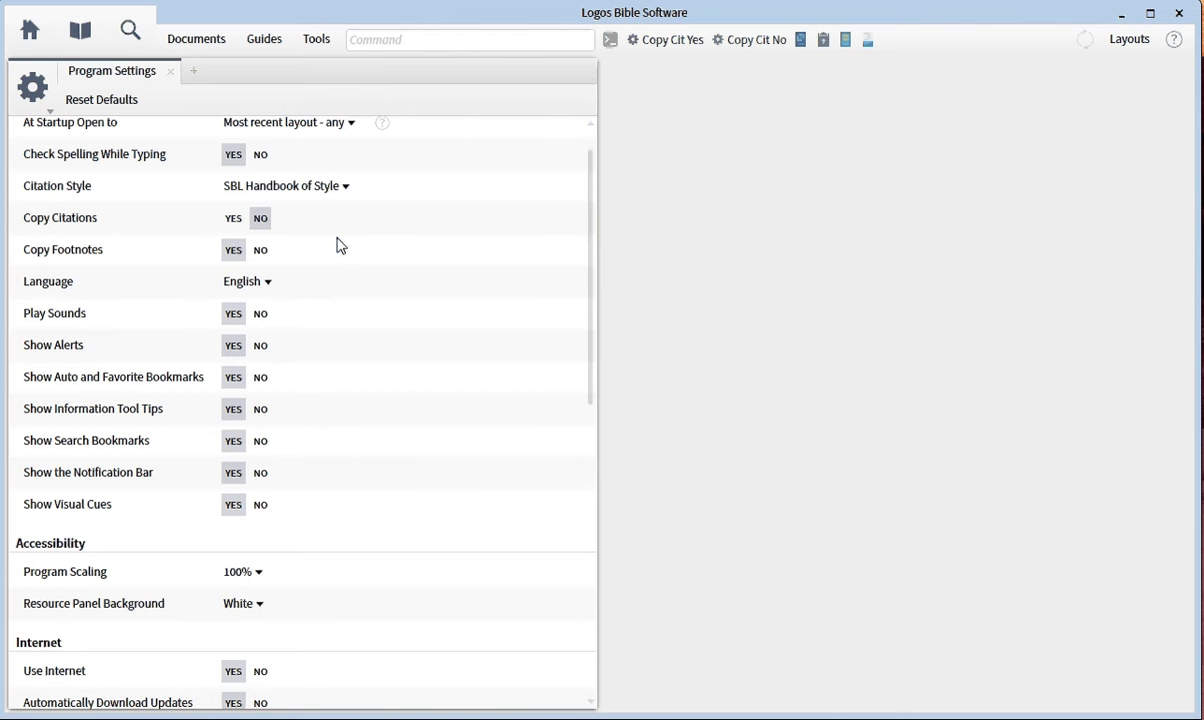
scroll(340, 245, down, 1)
scroll(340, 250, down, 3)
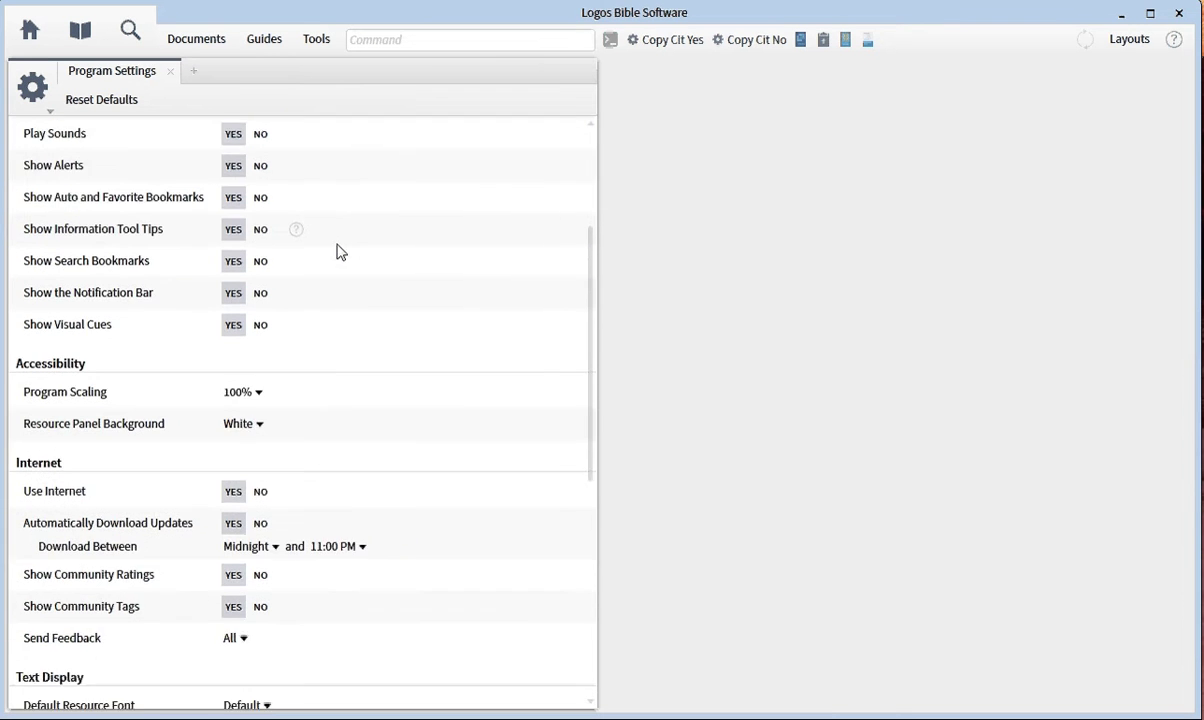
scroll(338, 252, down, 3)
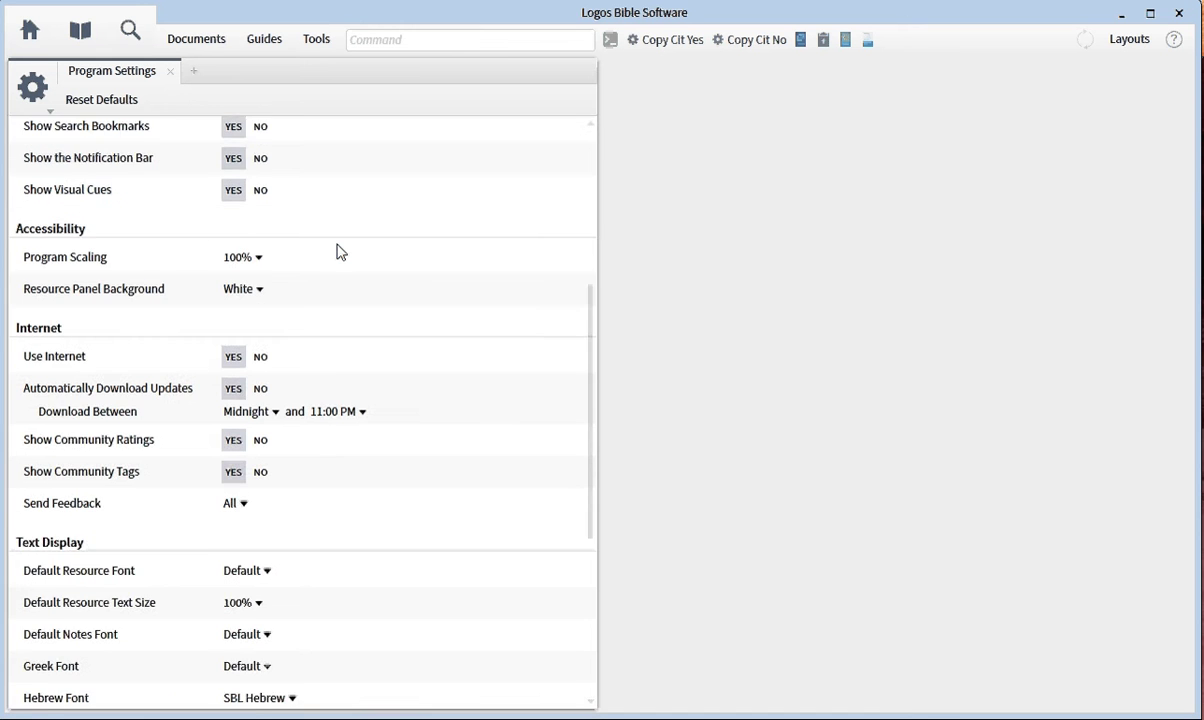
scroll(338, 252, down, 3)
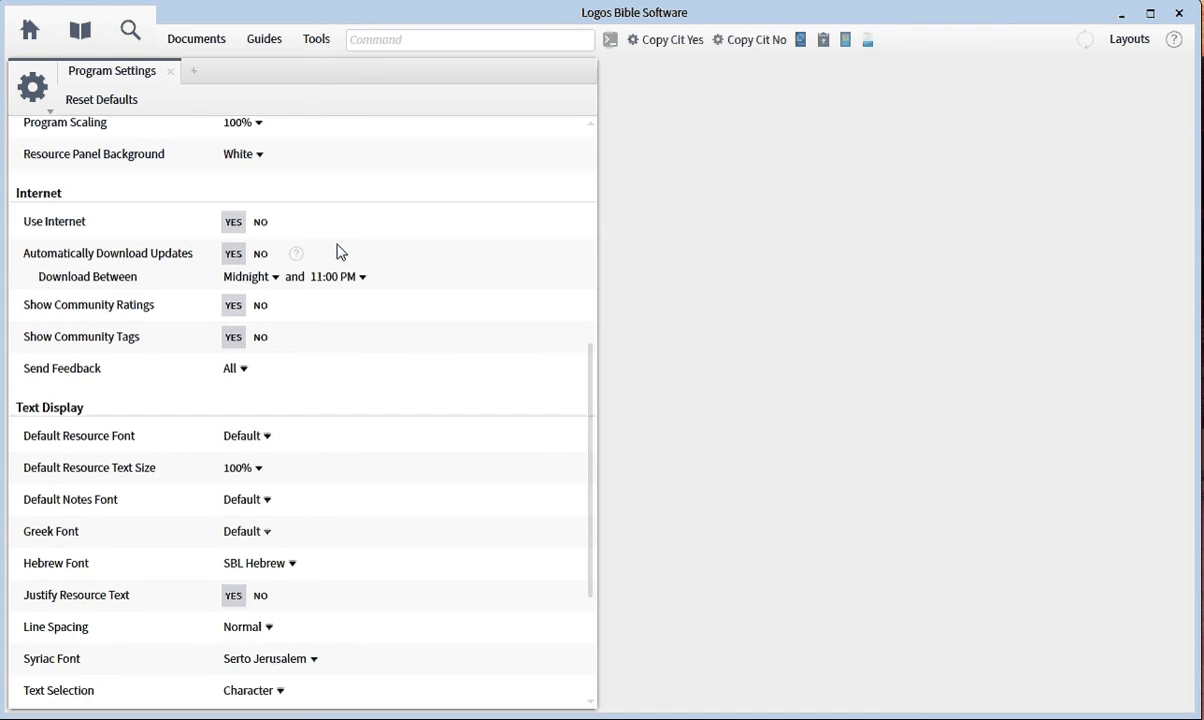
scroll(338, 252, down, 1)
scroll(338, 252, up, 1)
scroll(341, 283, down, 1)
scroll(337, 283, down, 4)
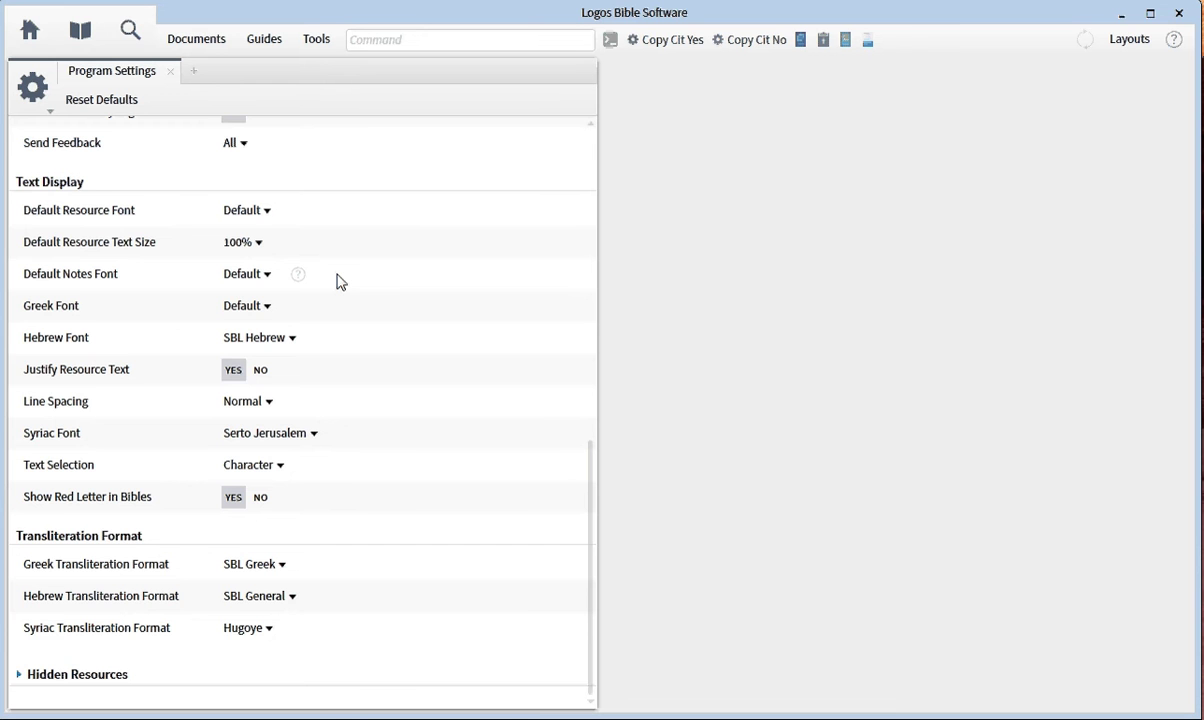
scroll(338, 281, up, 1)
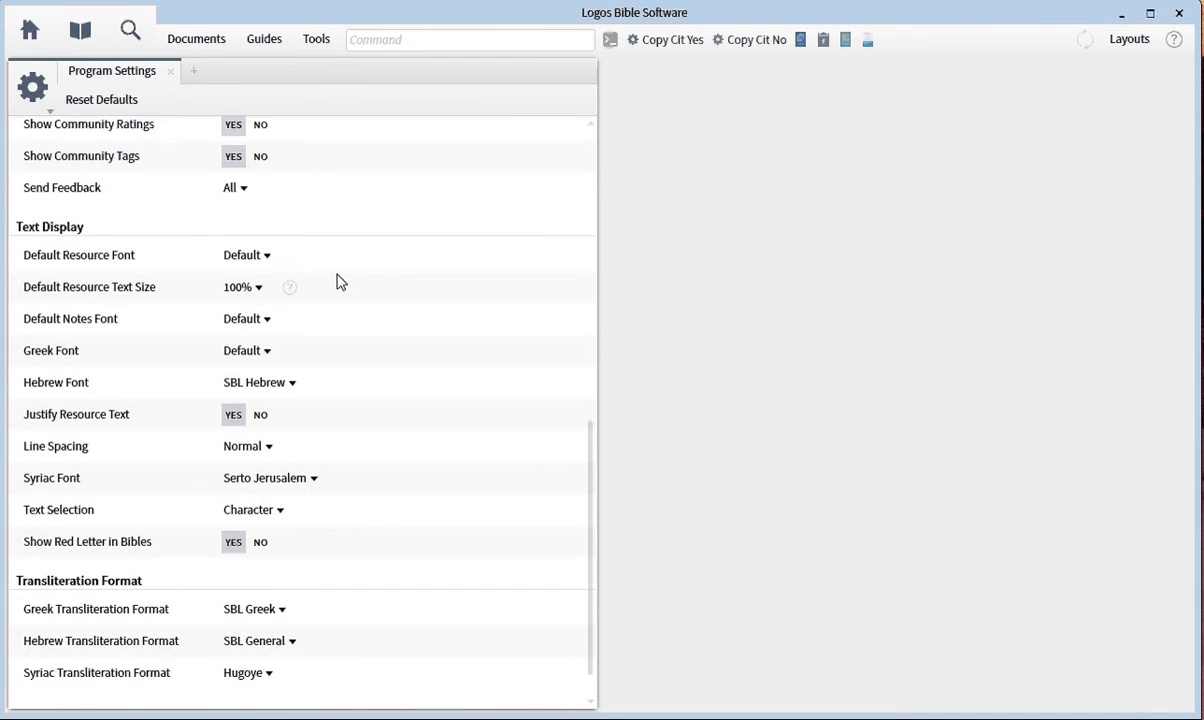
scroll(338, 281, down, 1)
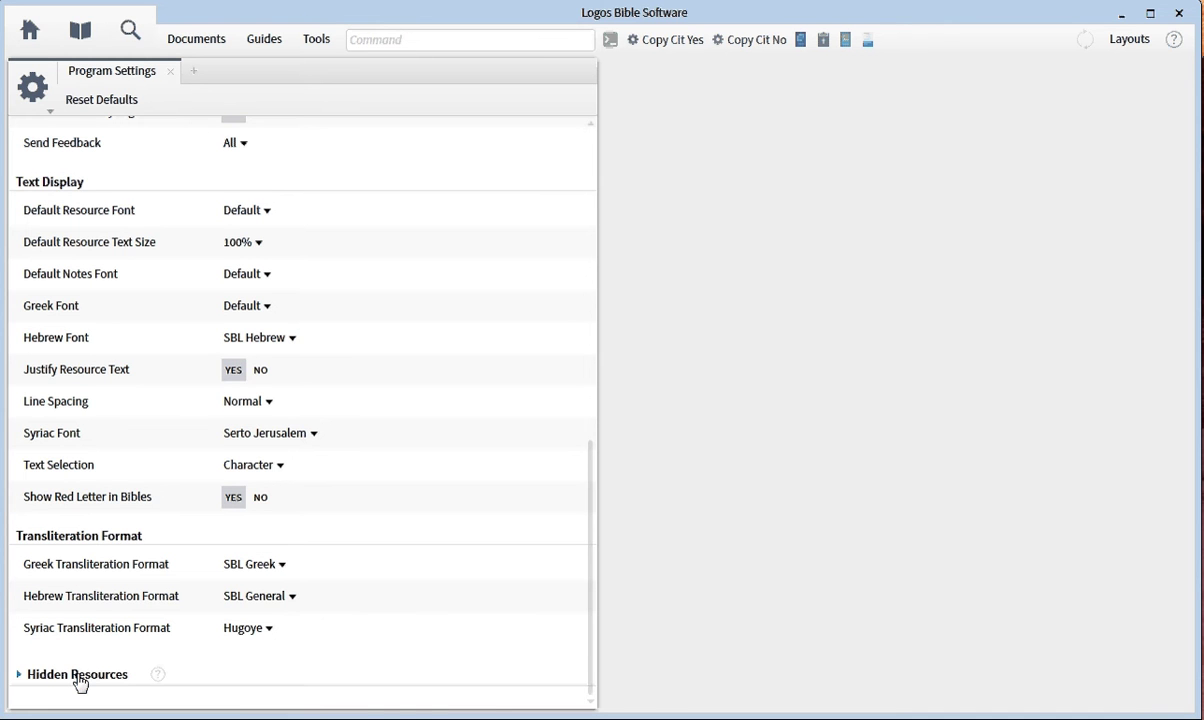
Expand the Hidden Resources section to view it, collapse it, and close Program Settings
click(148, 670)
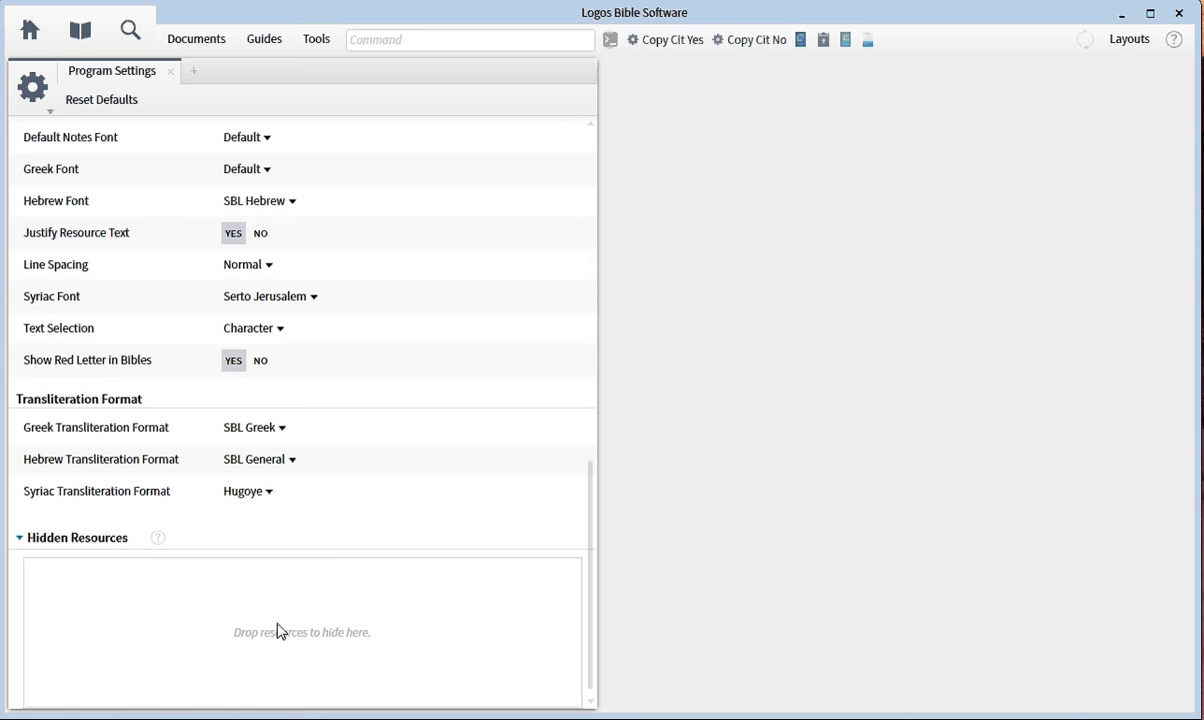
click(19, 538)
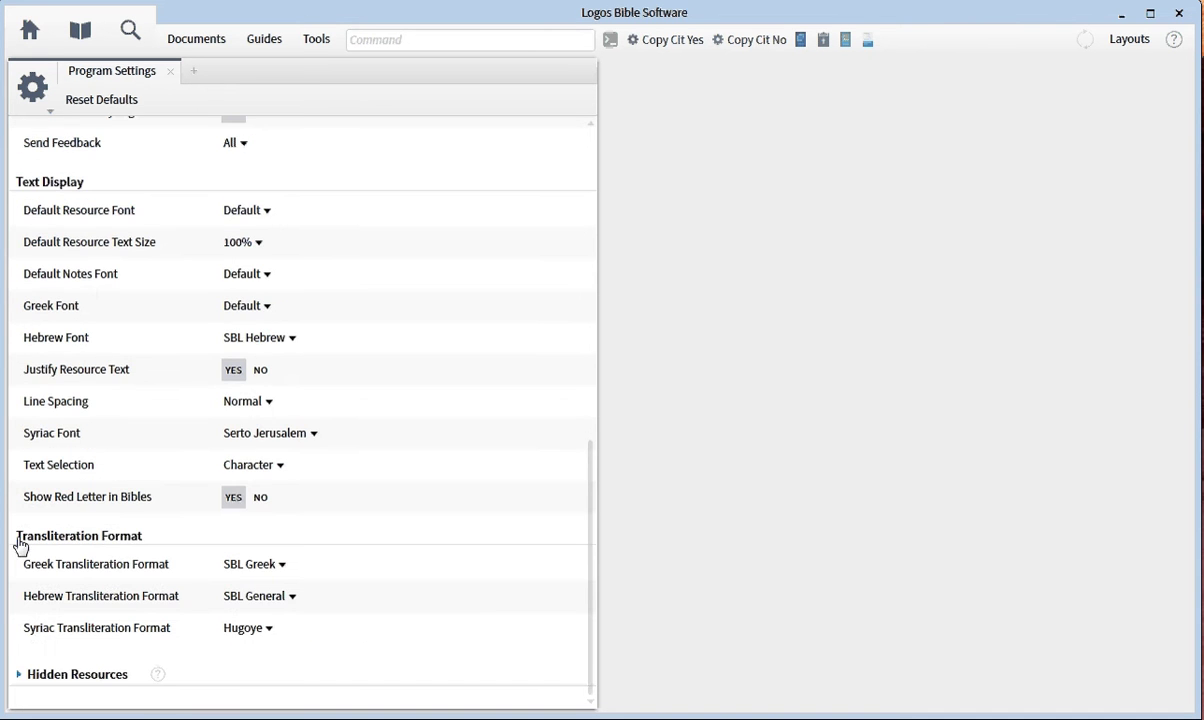
click(168, 75)
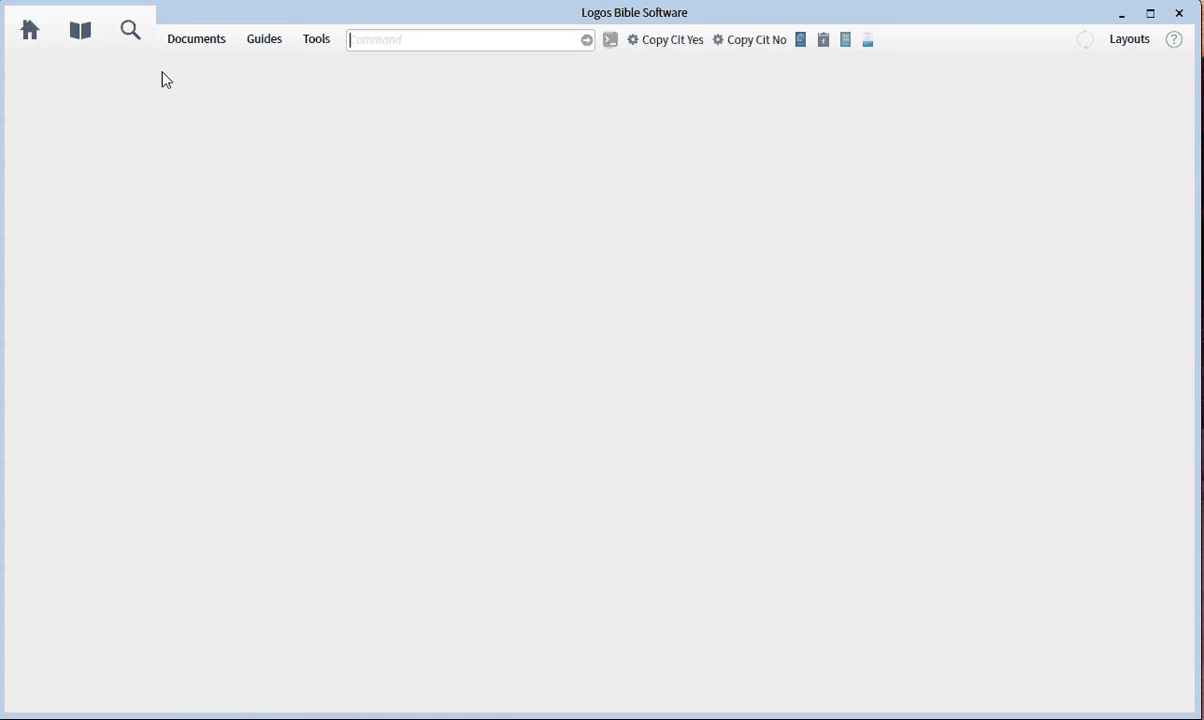
Open the Library and look through the full list of resource types
click(81, 40)
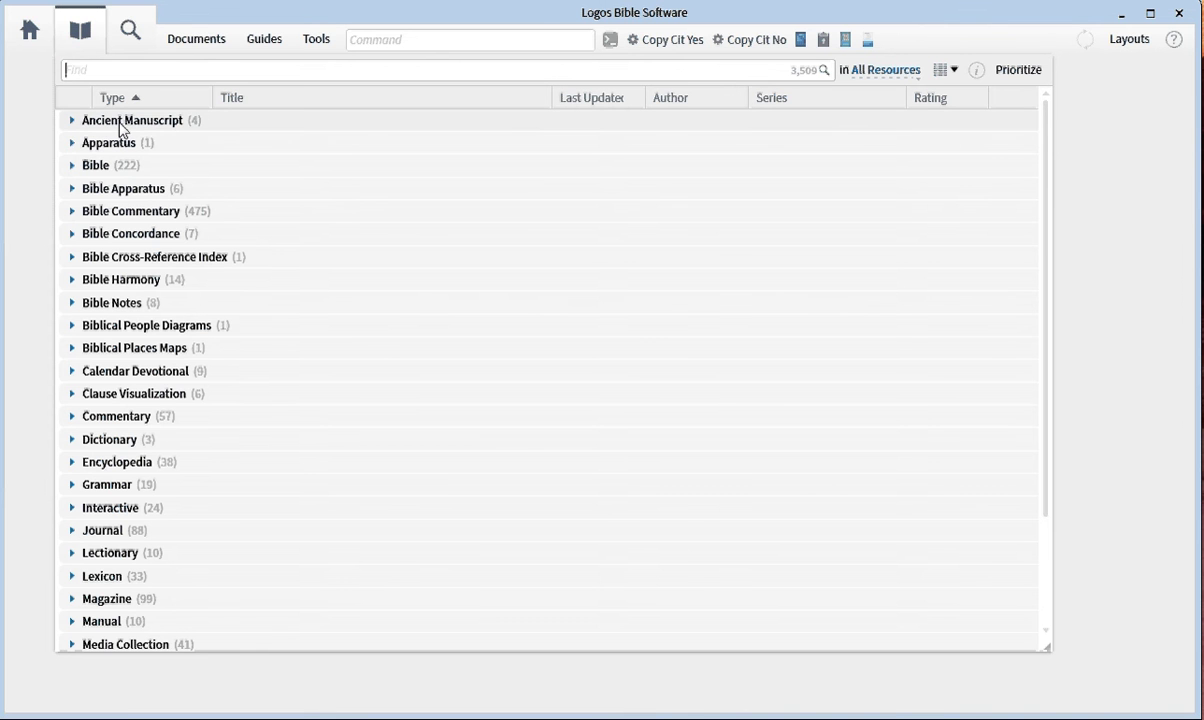
scroll(115, 185, down, 2)
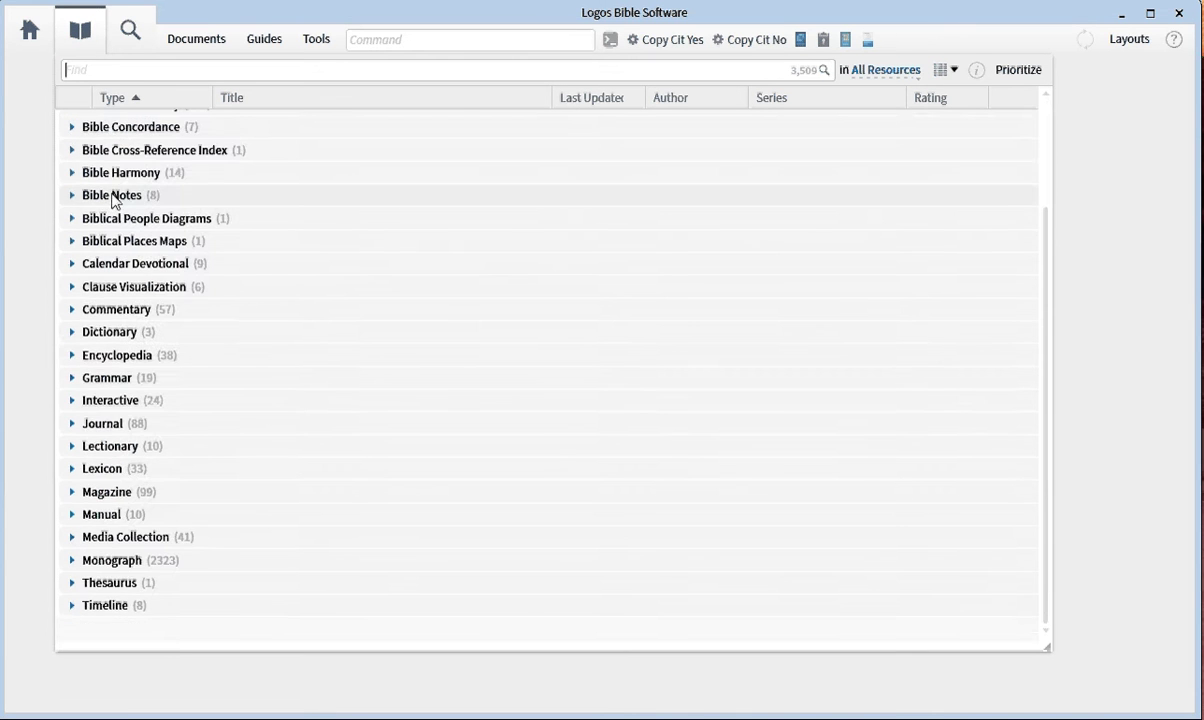
scroll(118, 231, up, 2)
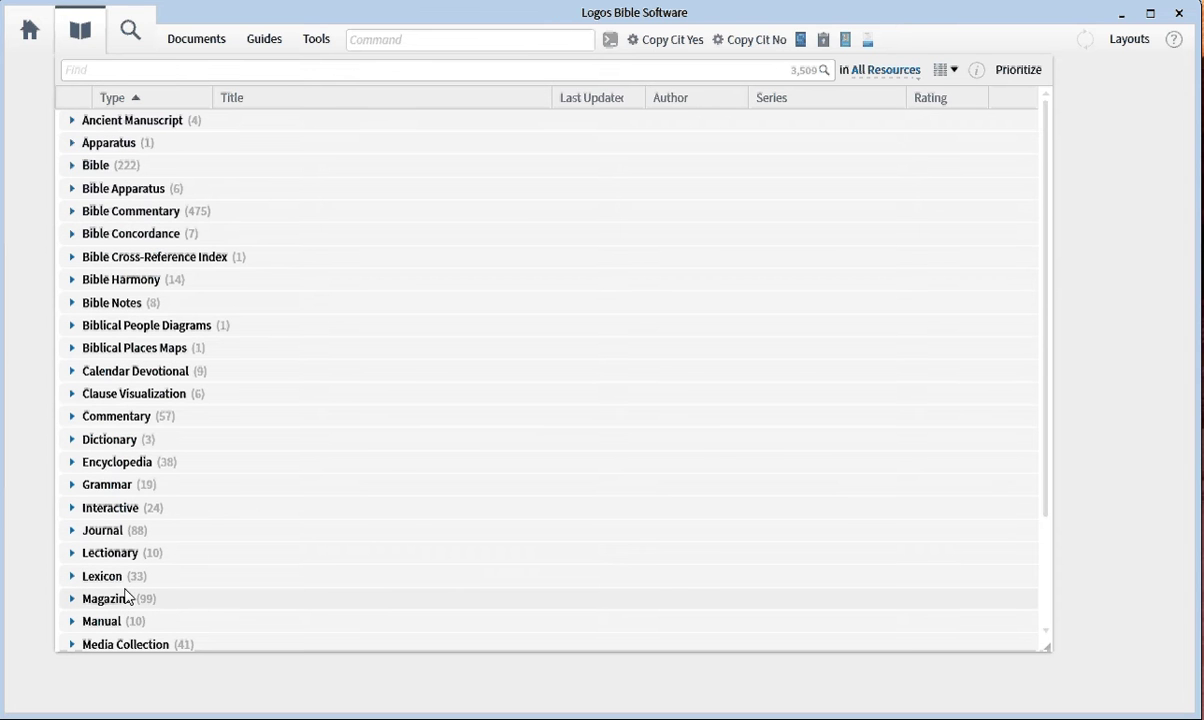
Expand the Bible type in the Library and browse through its titles
click(72, 167)
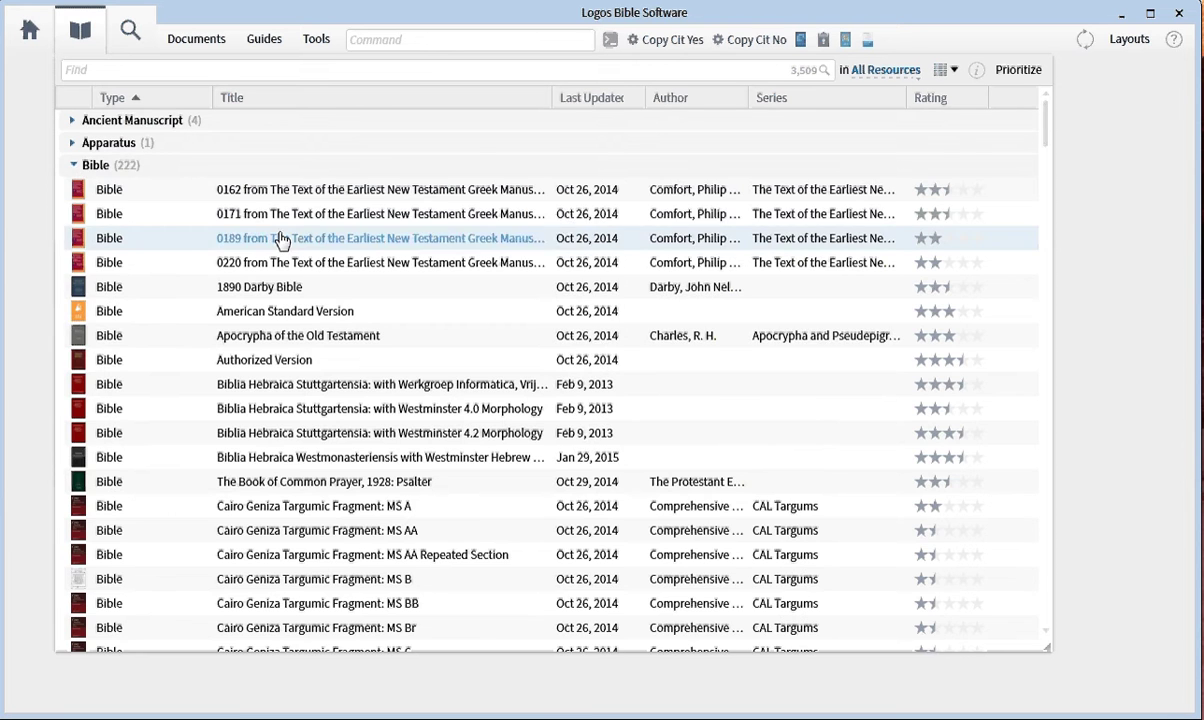
scroll(283, 241, down, 1)
scroll(283, 241, down, 13)
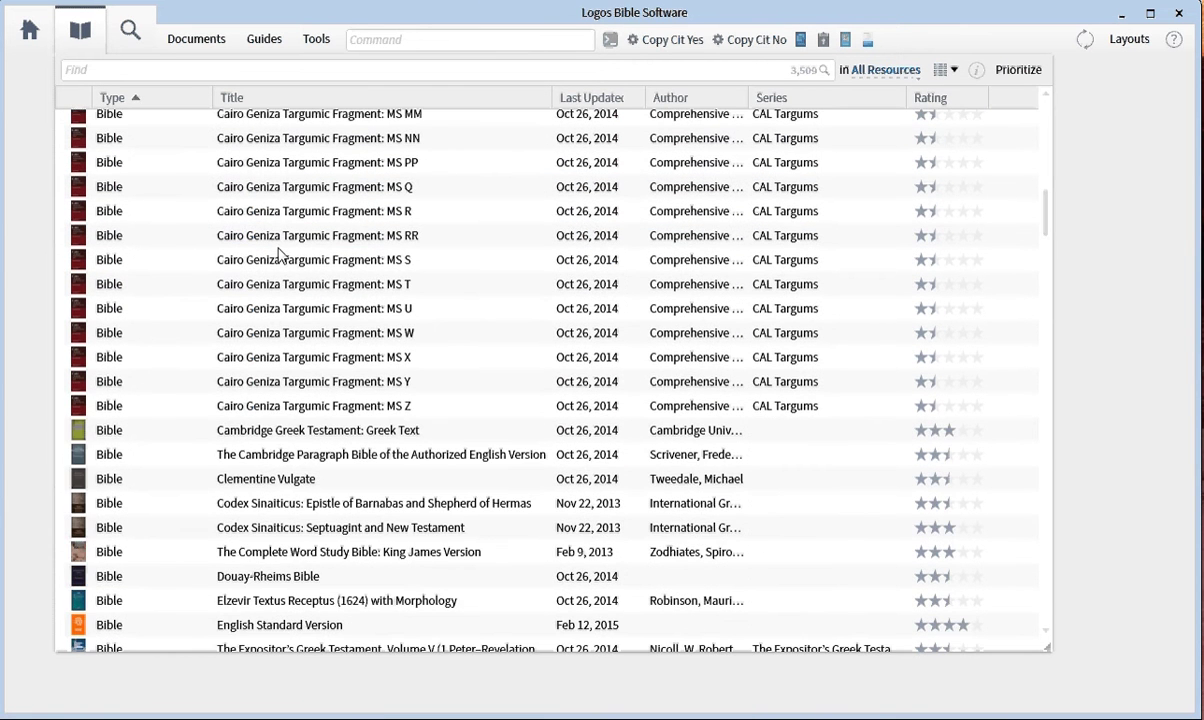
scroll(283, 252, down, 1)
scroll(283, 255, up, 10)
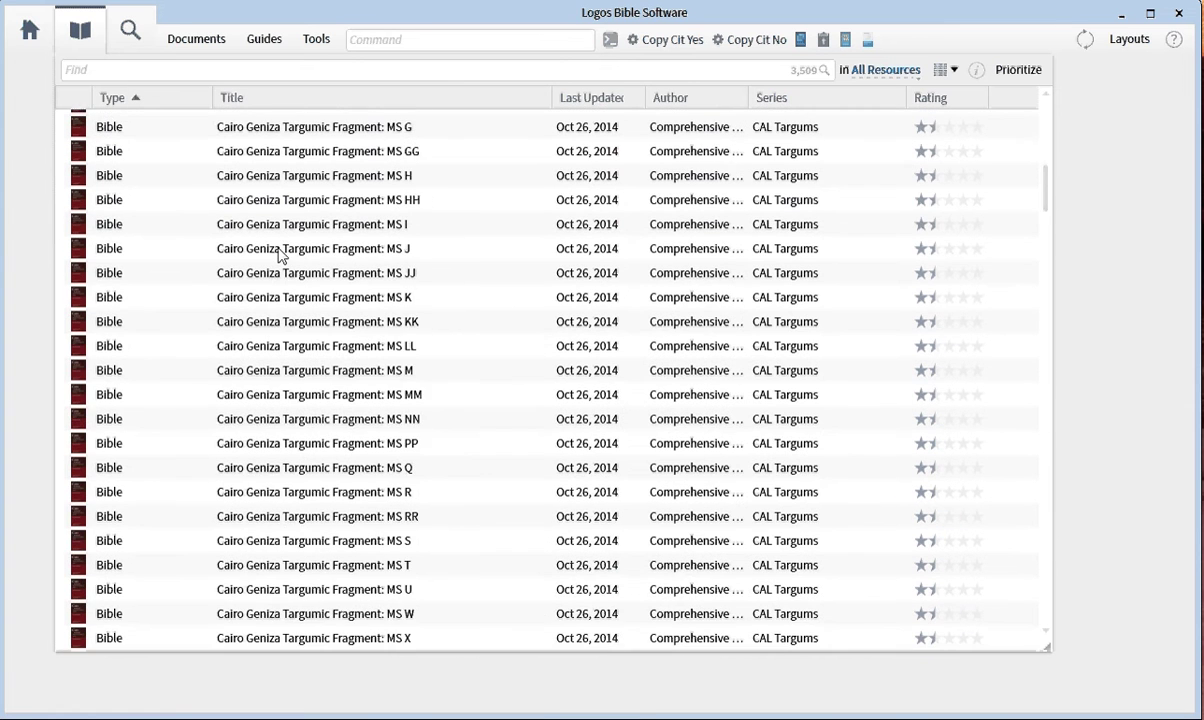
scroll(283, 255, down, 3)
scroll(283, 255, down, 15)
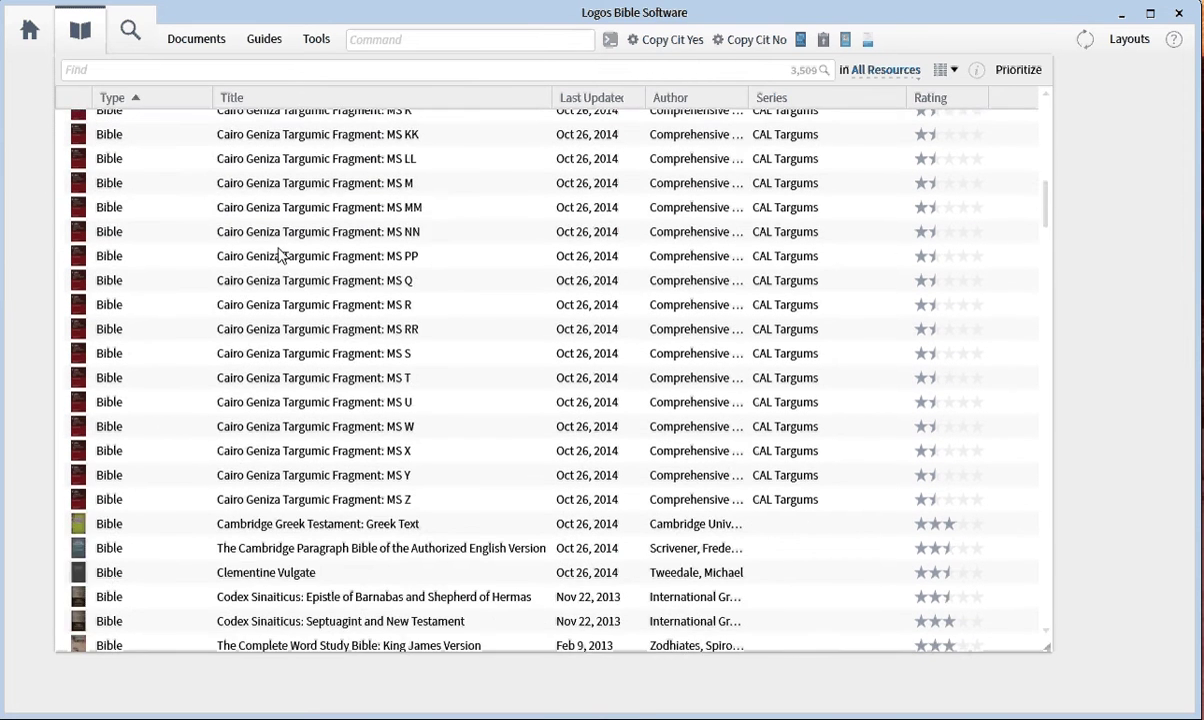
scroll(281, 255, down, 15)
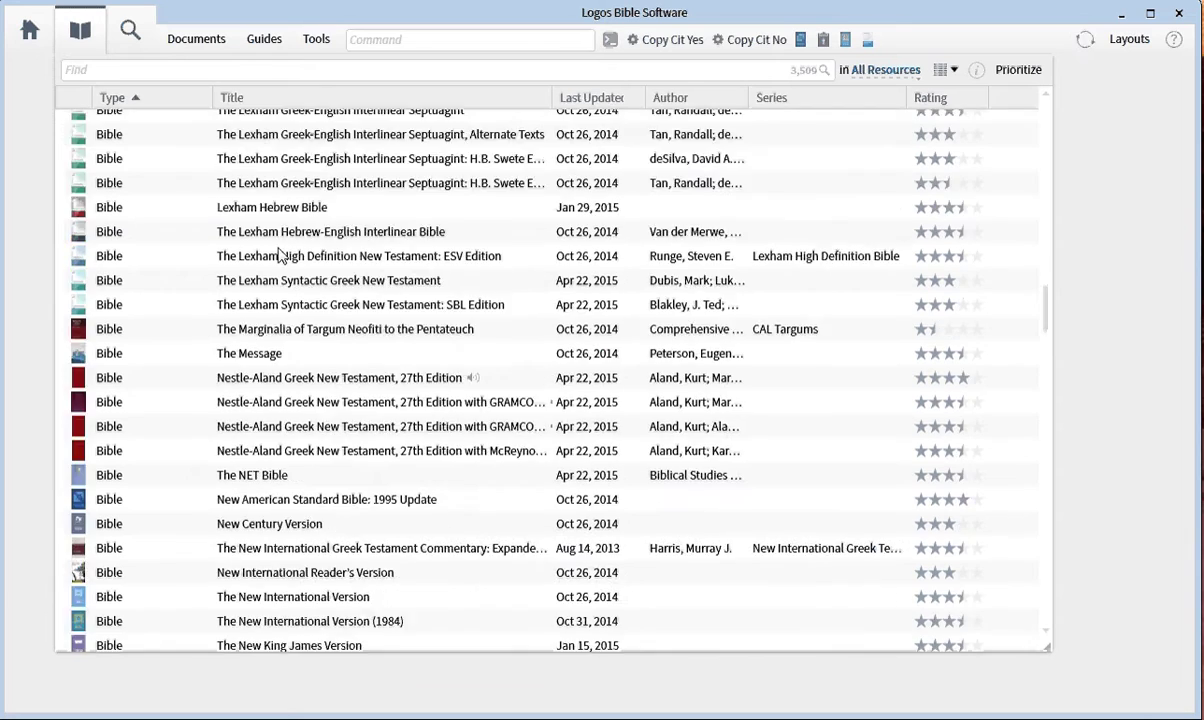
scroll(281, 255, down, 15)
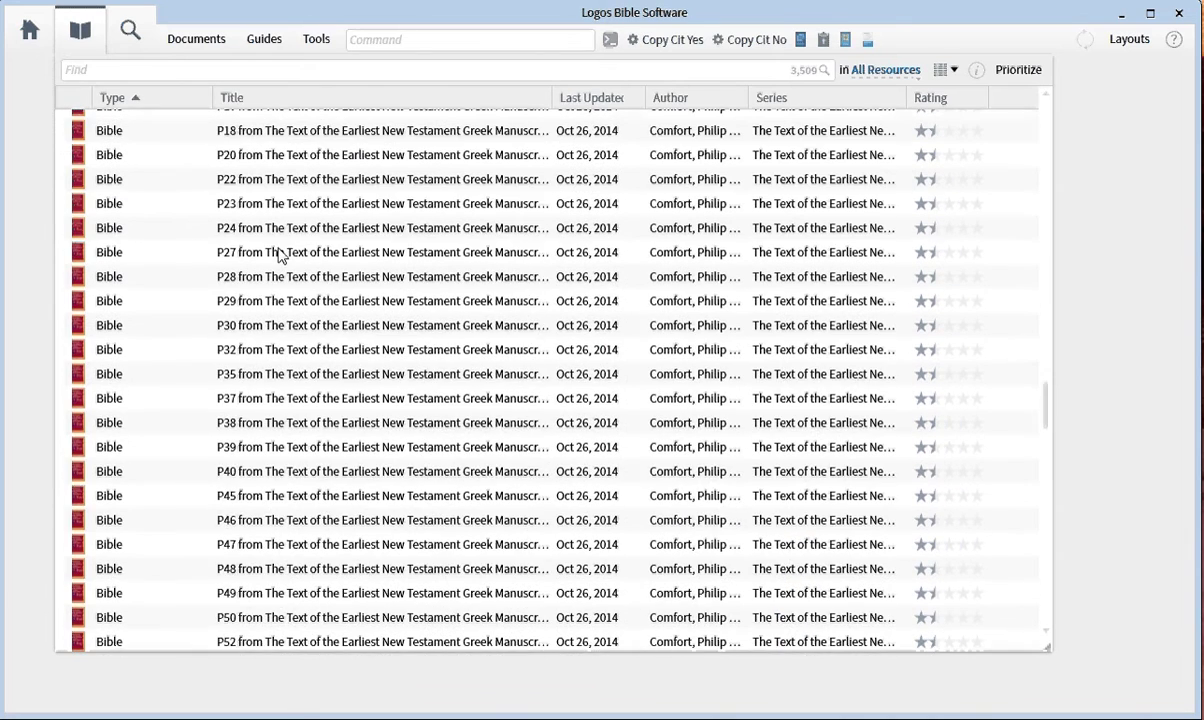
scroll(284, 273, down, 15)
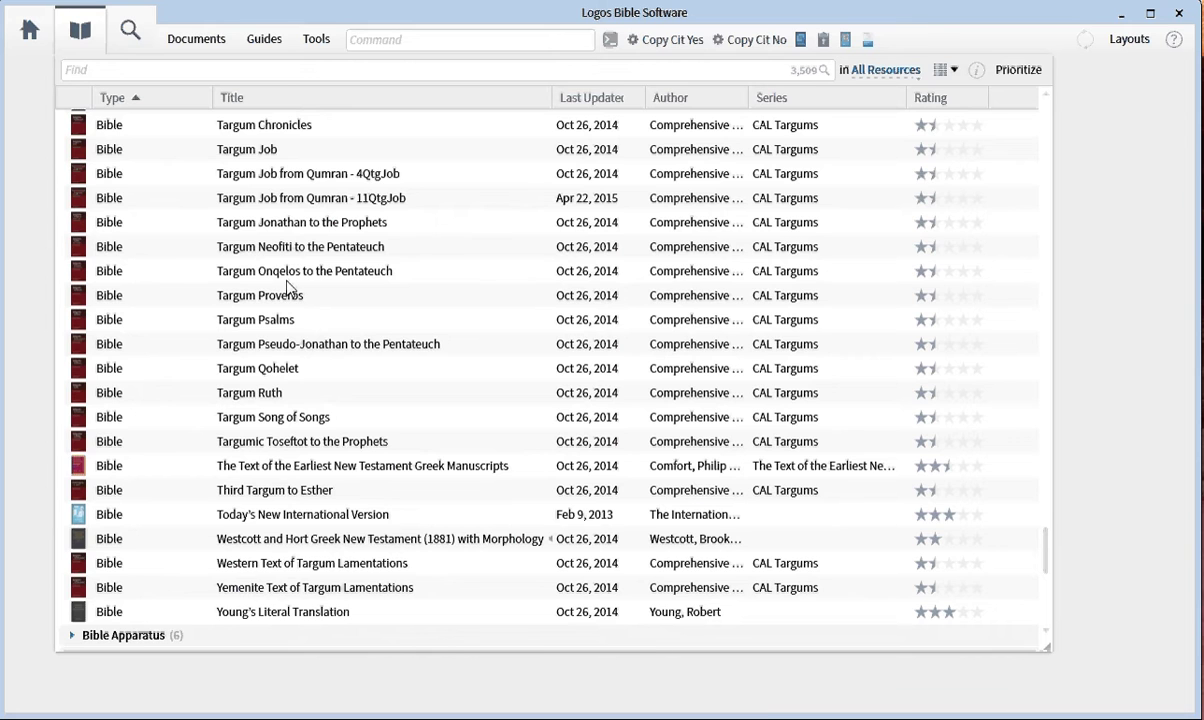
scroll(286, 287, up, 15)
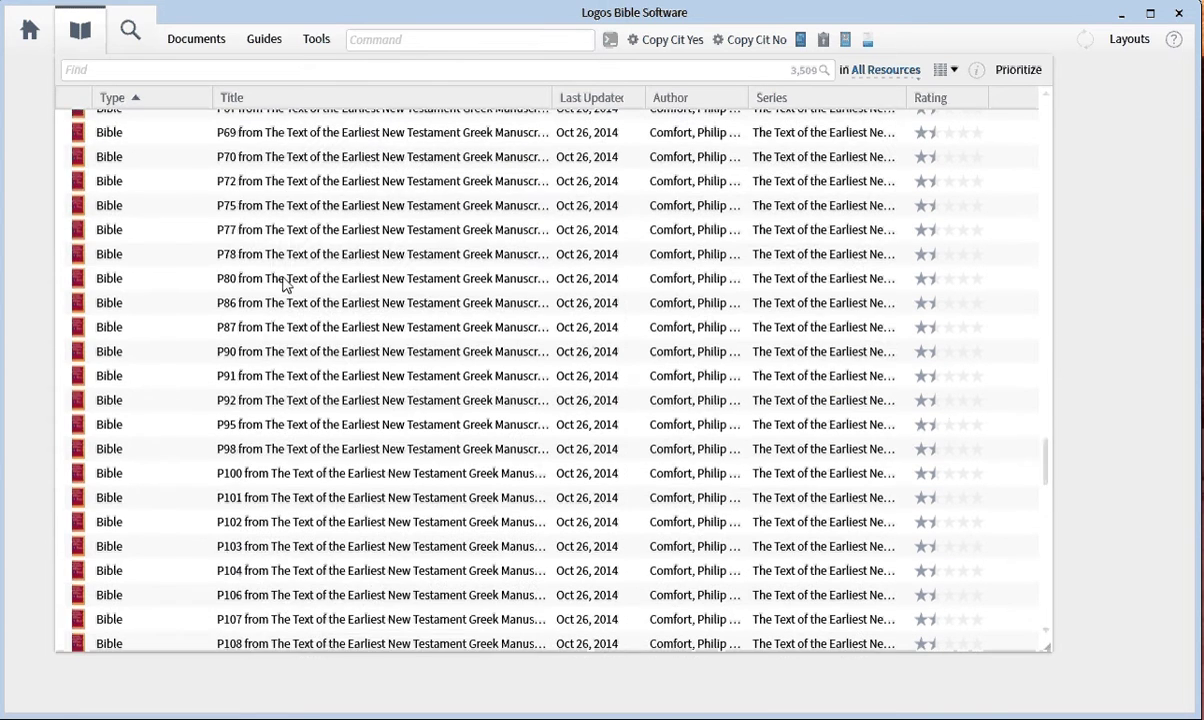
scroll(286, 287, up, 20)
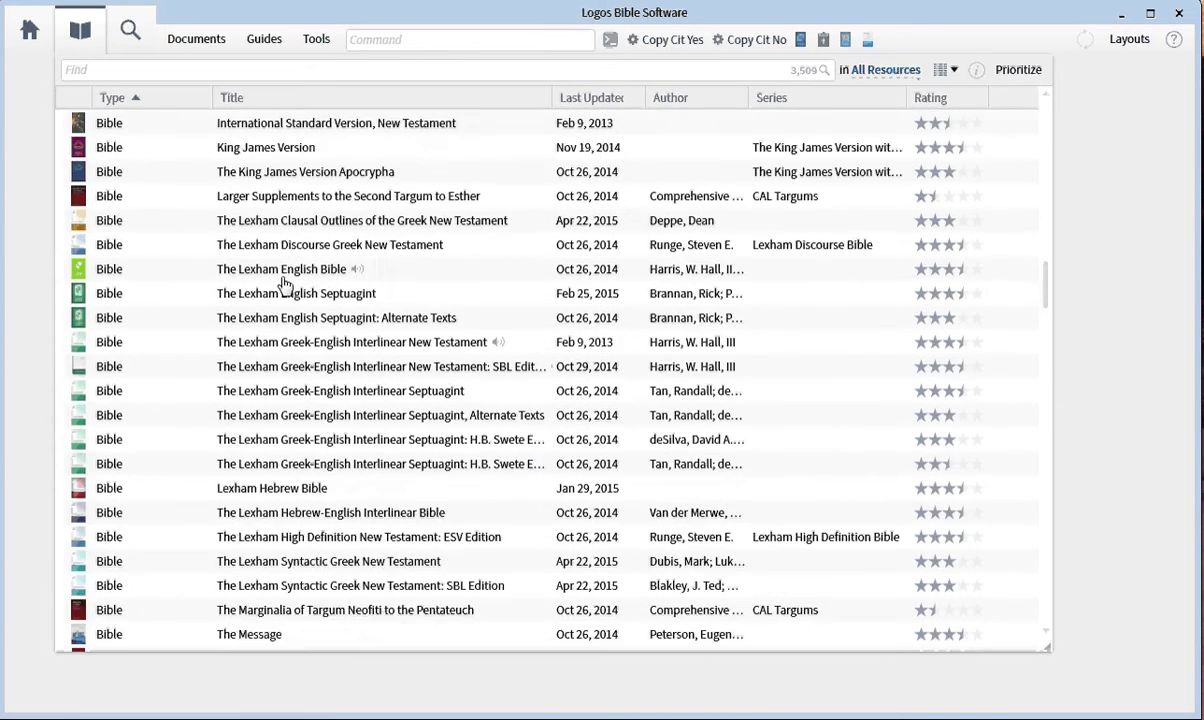
Collapse the Bible type in the Library, look over the remaining resource types, and close the Library
scroll(284, 283, up, 15)
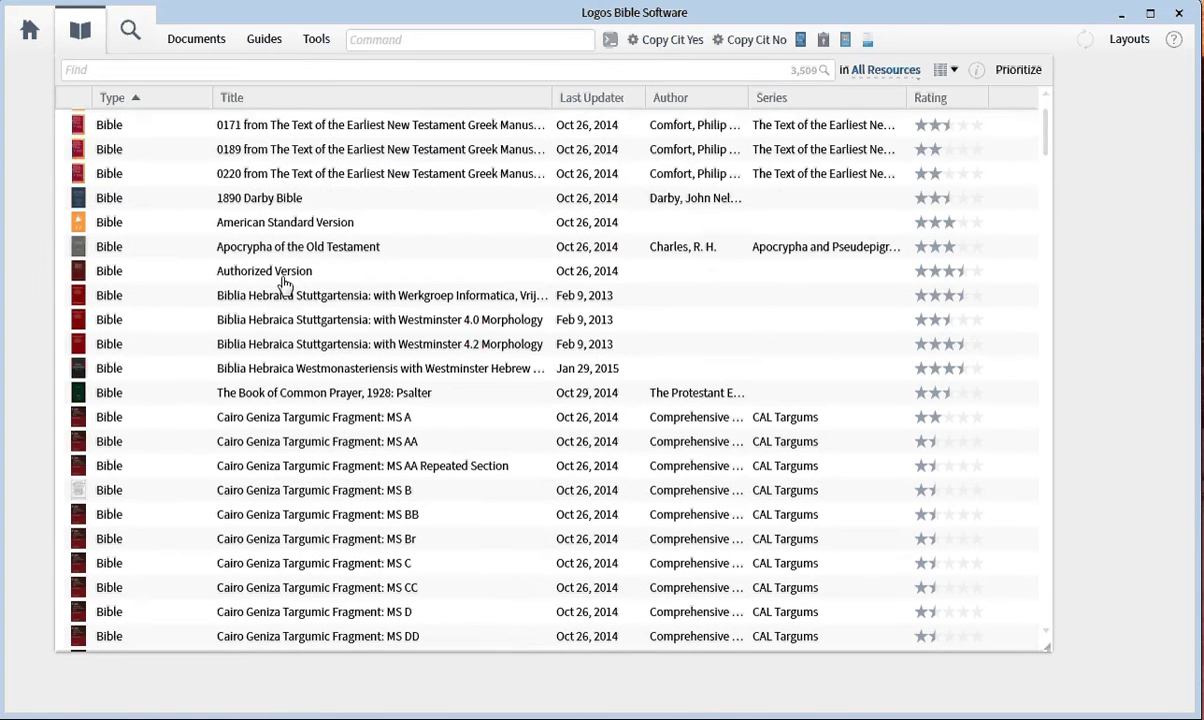
scroll(284, 285, up, 2)
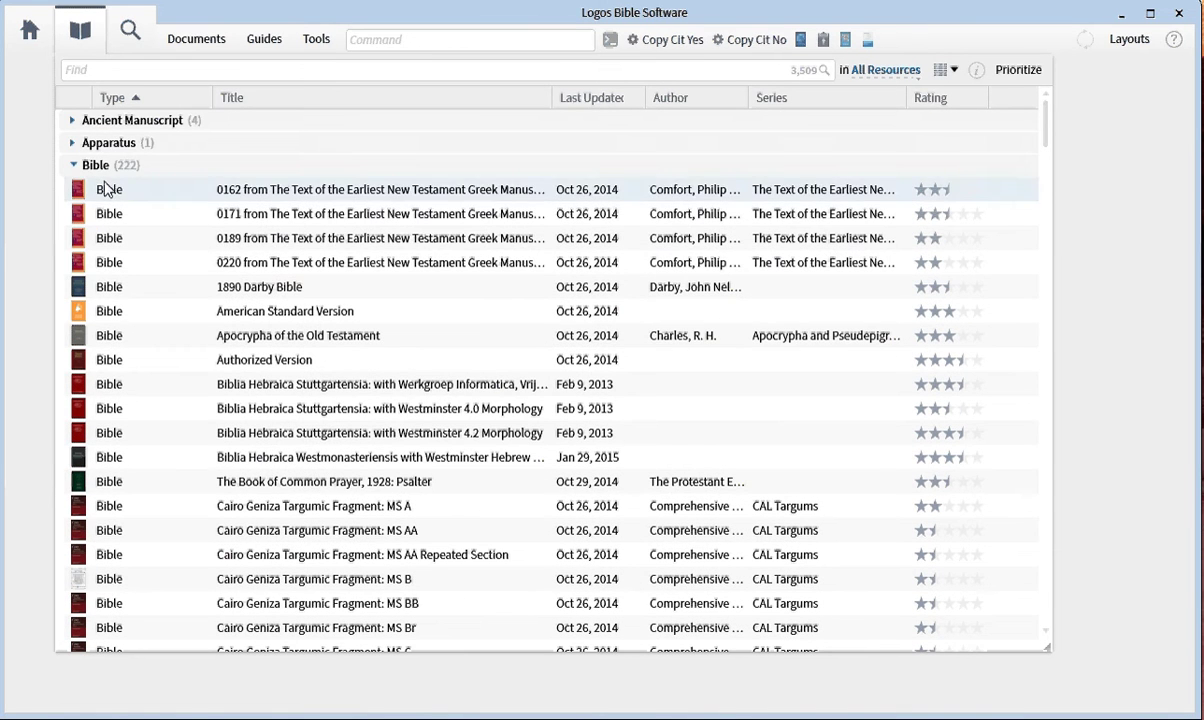
click(73, 165)
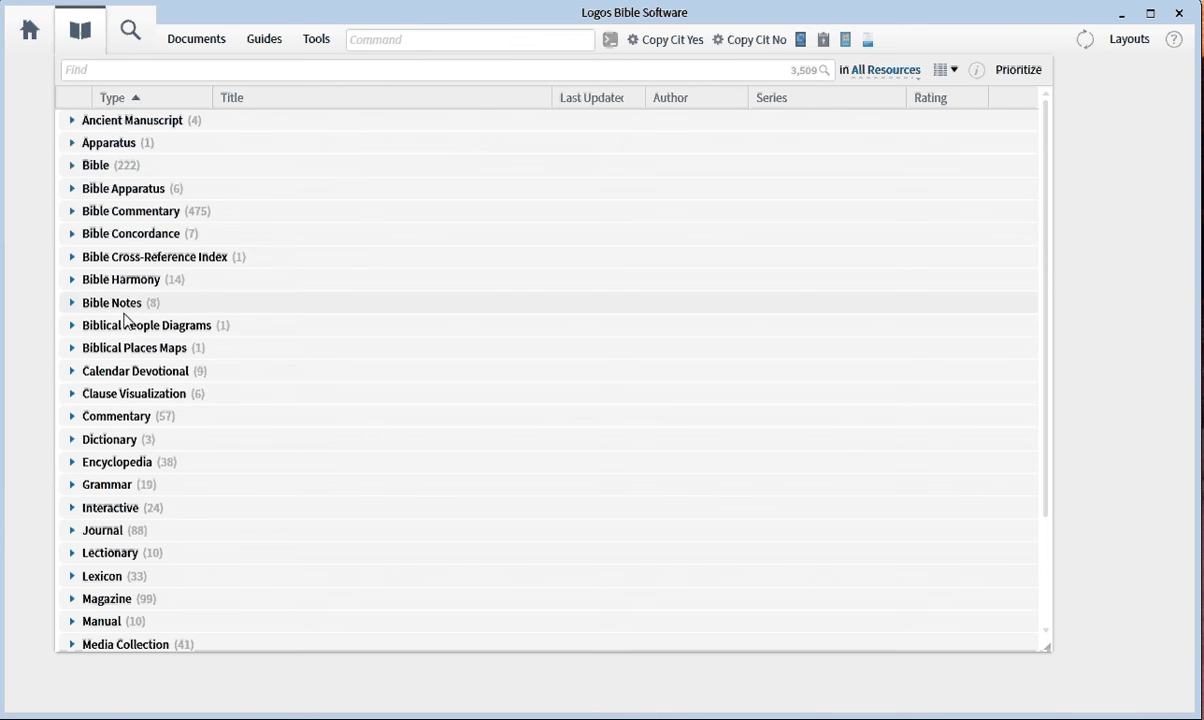
scroll(108, 326, down, 3)
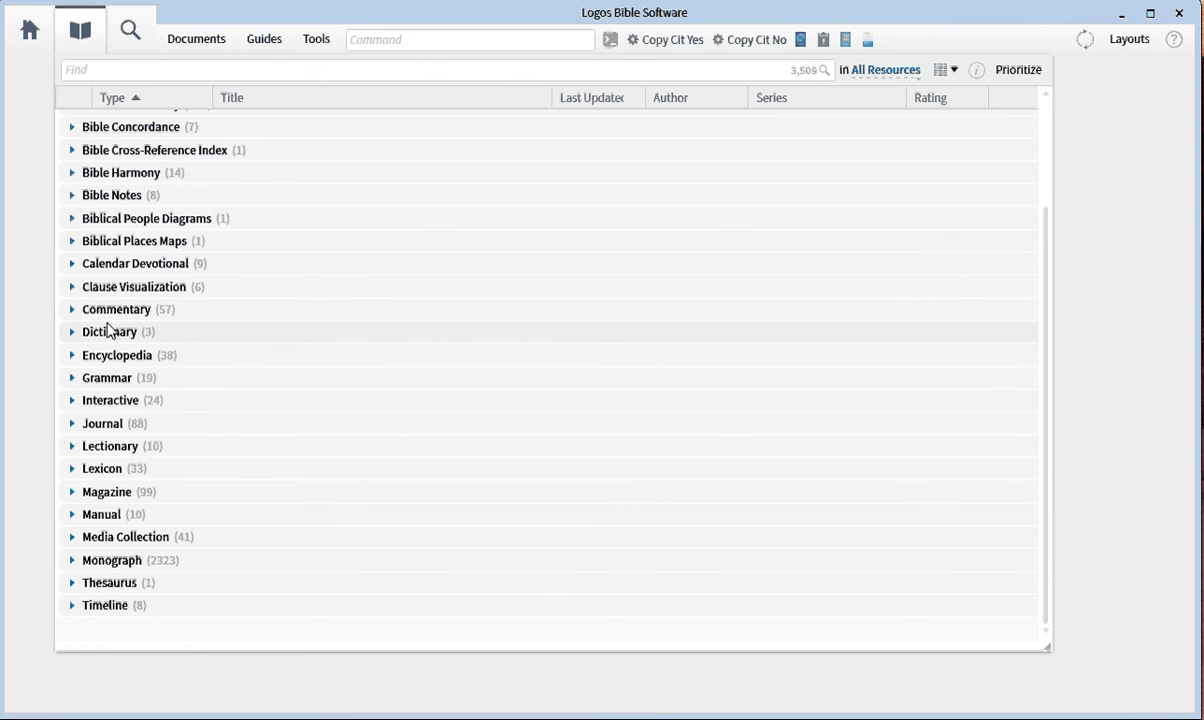
scroll(108, 330, up, 3)
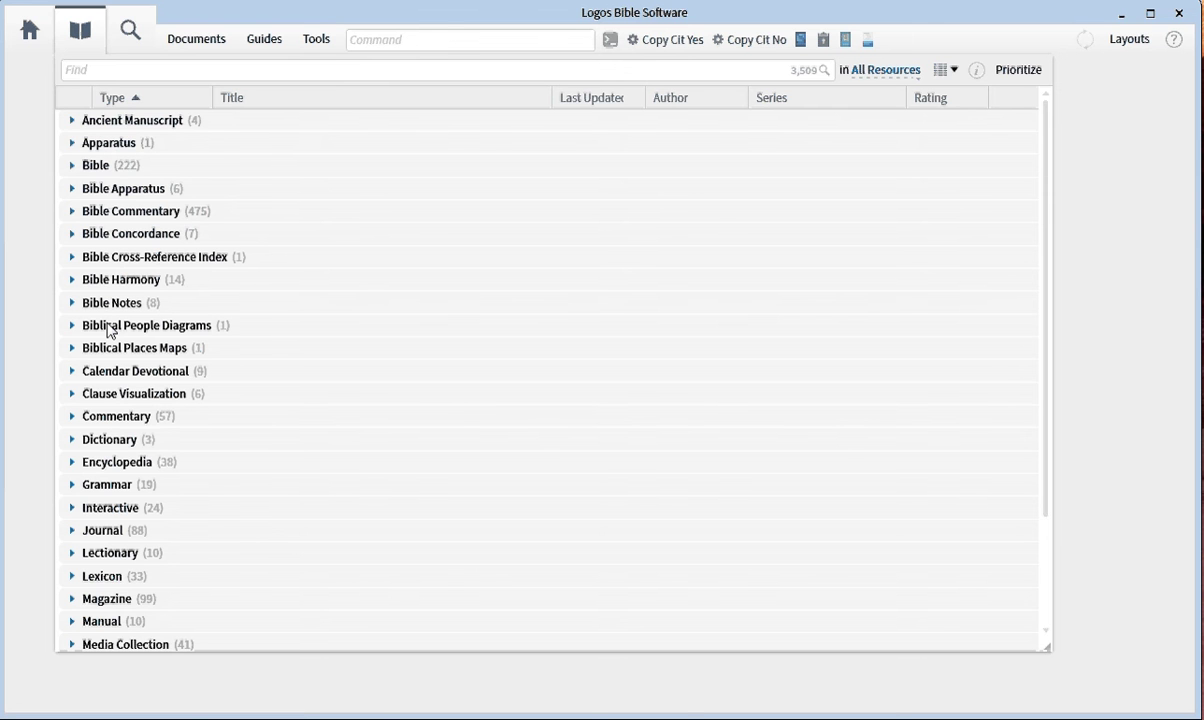
click(83, 36)
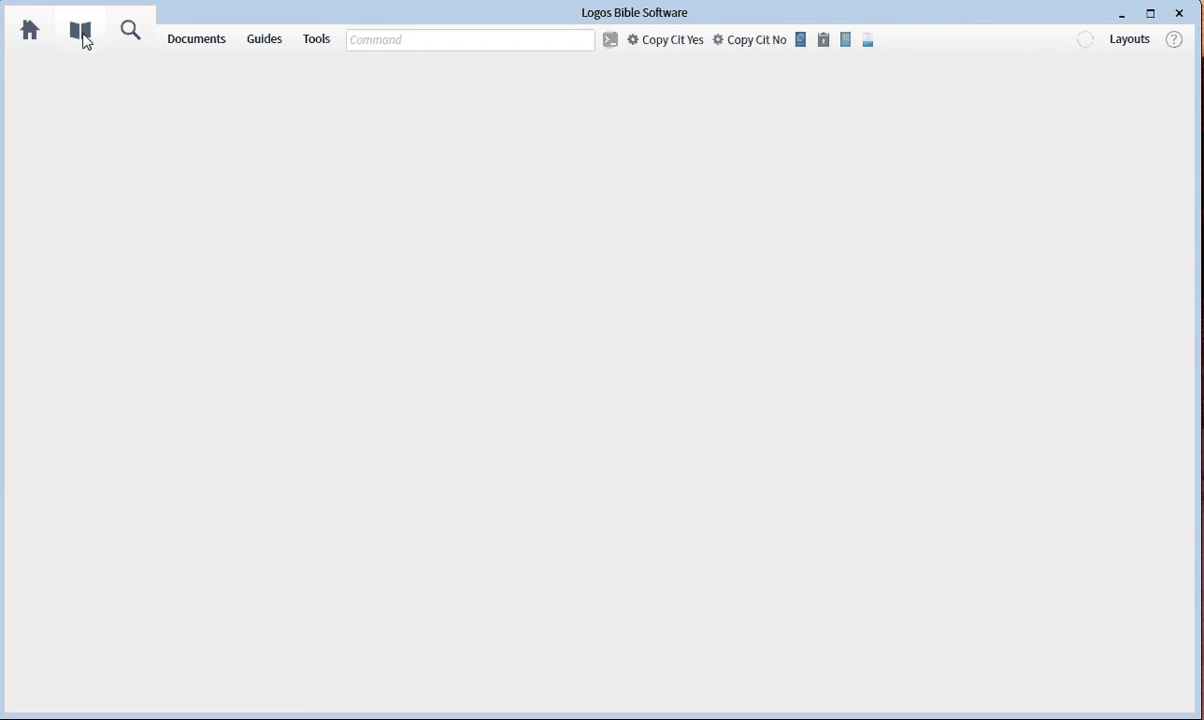
Open the English Standard Version by running the command "open esv"
click(410, 44)
text(open)
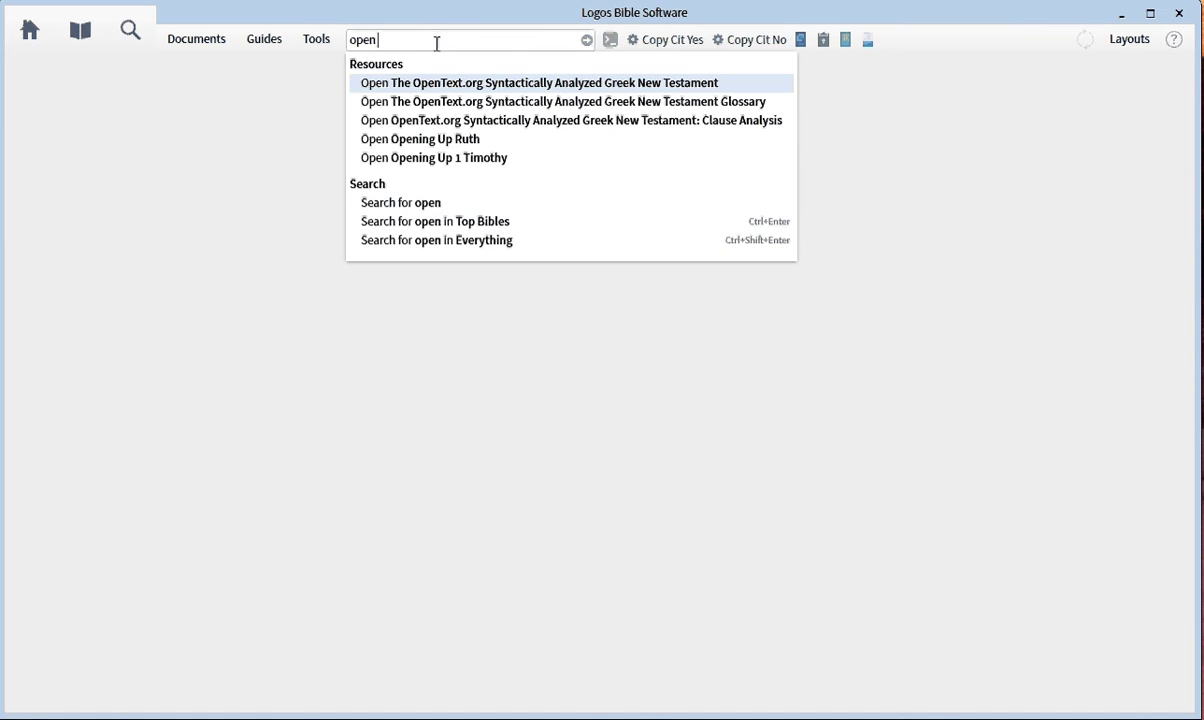
text( esv)
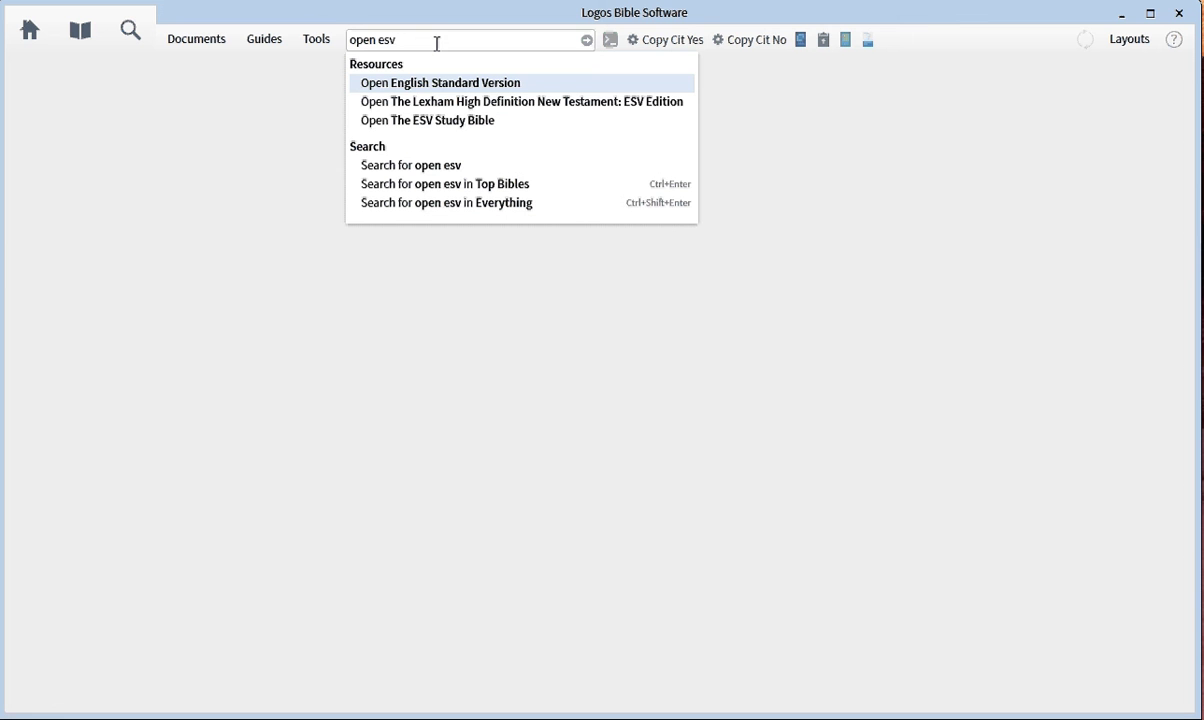
key(Return)
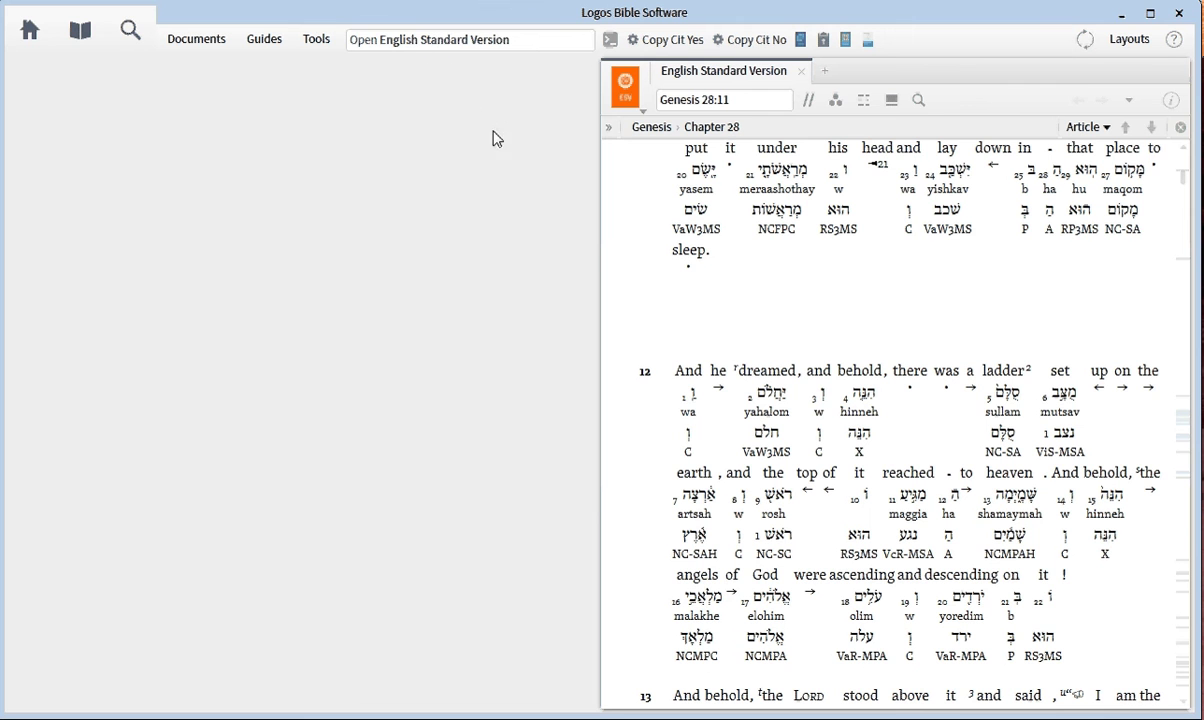
Enter the command "open niv" and open The New International Version (1984) from the suggested resources
click(529, 40)
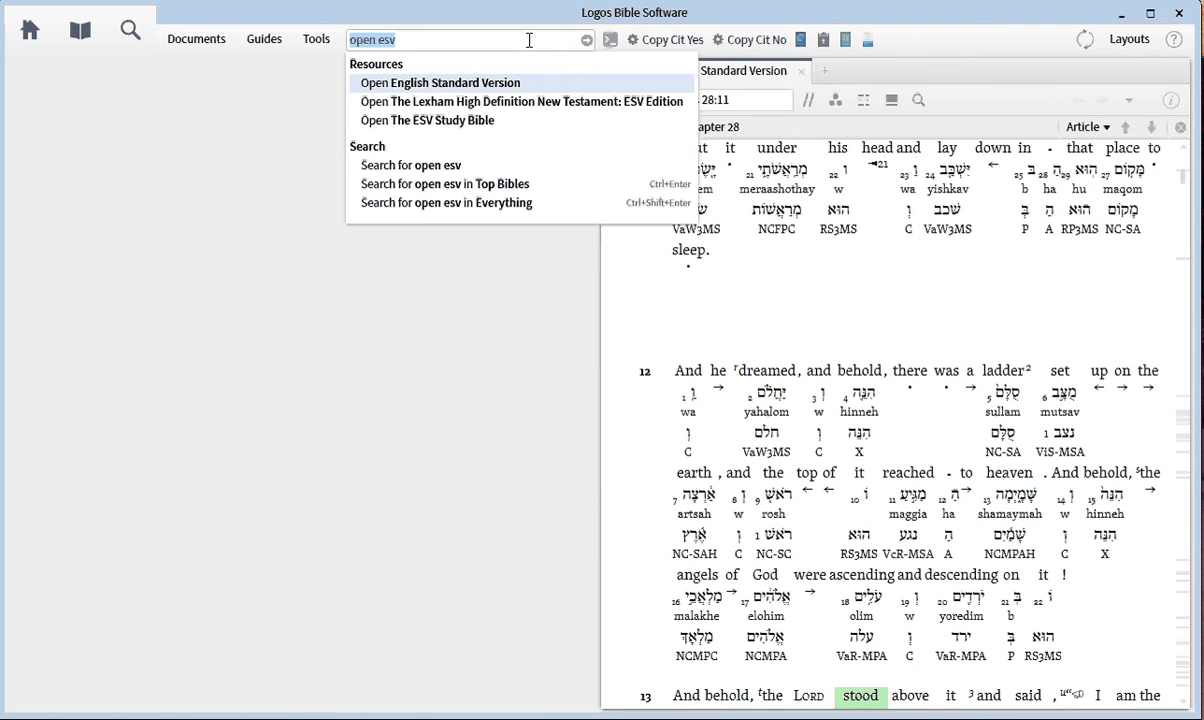
text(open ni)
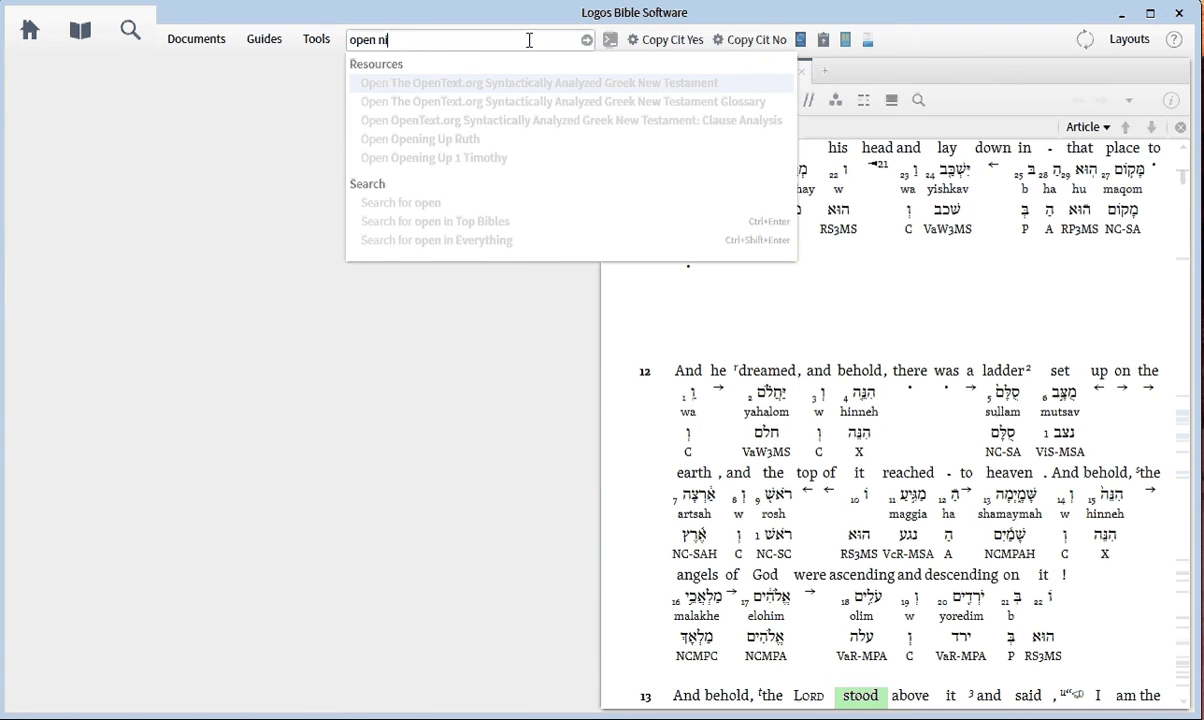
text(v)
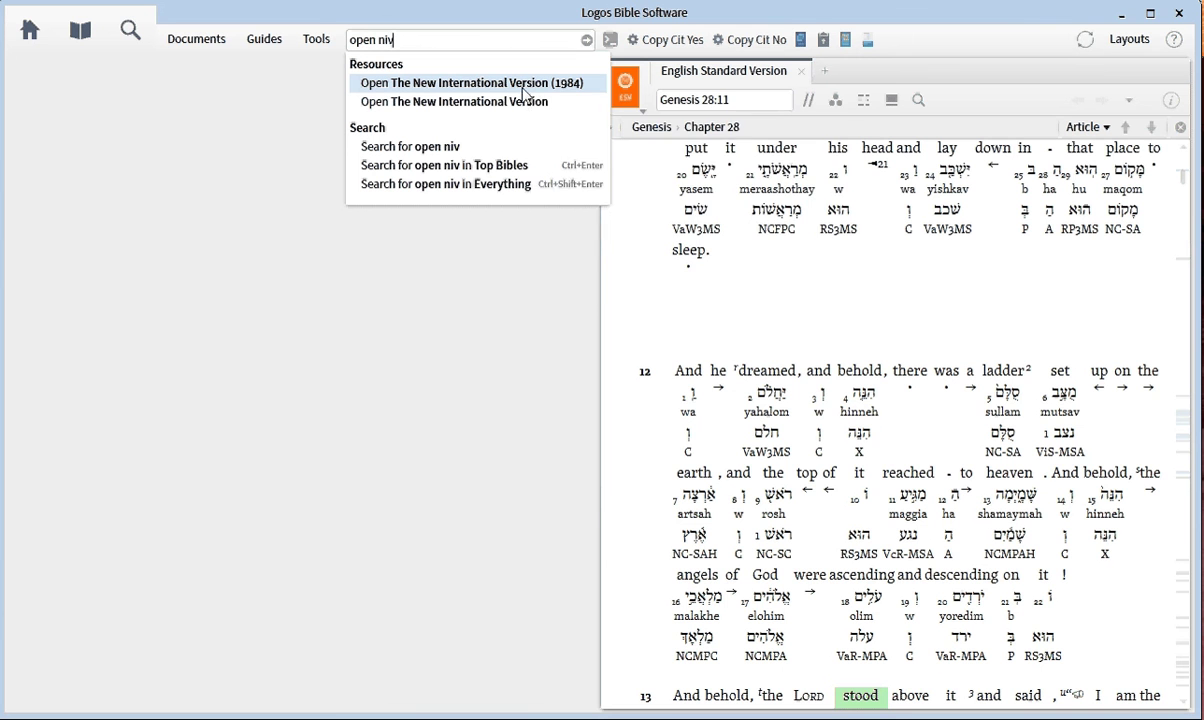
mouse_move(507, 113)
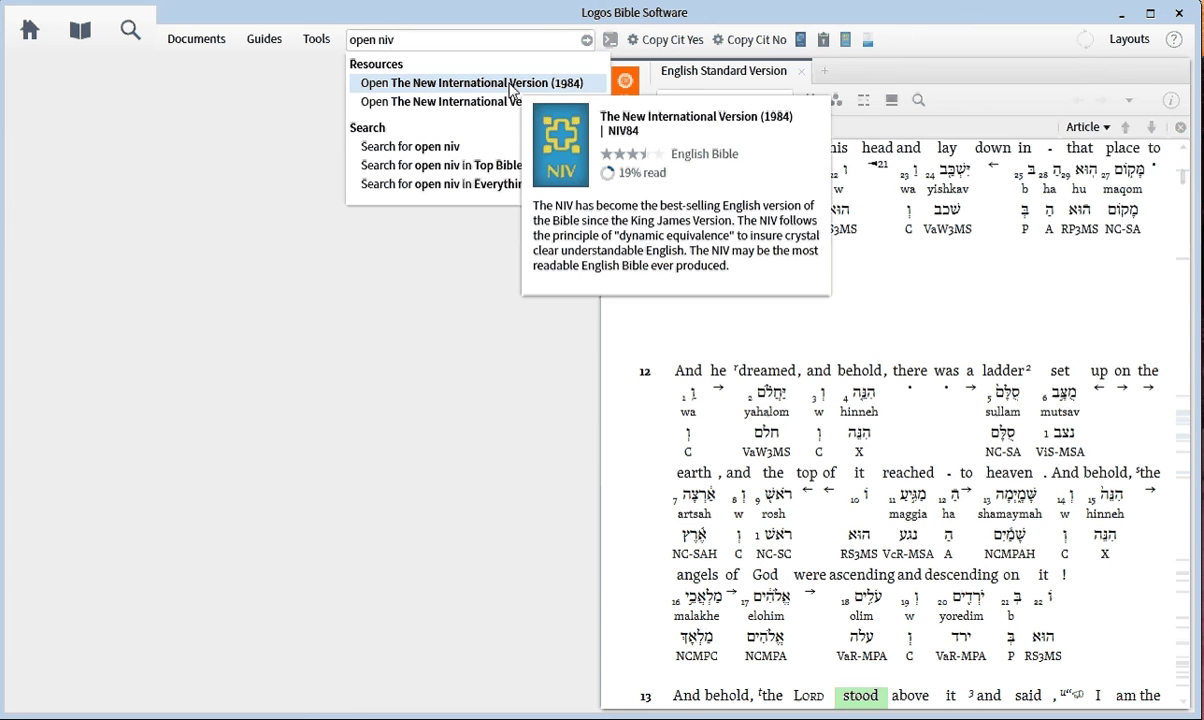
click(510, 88)
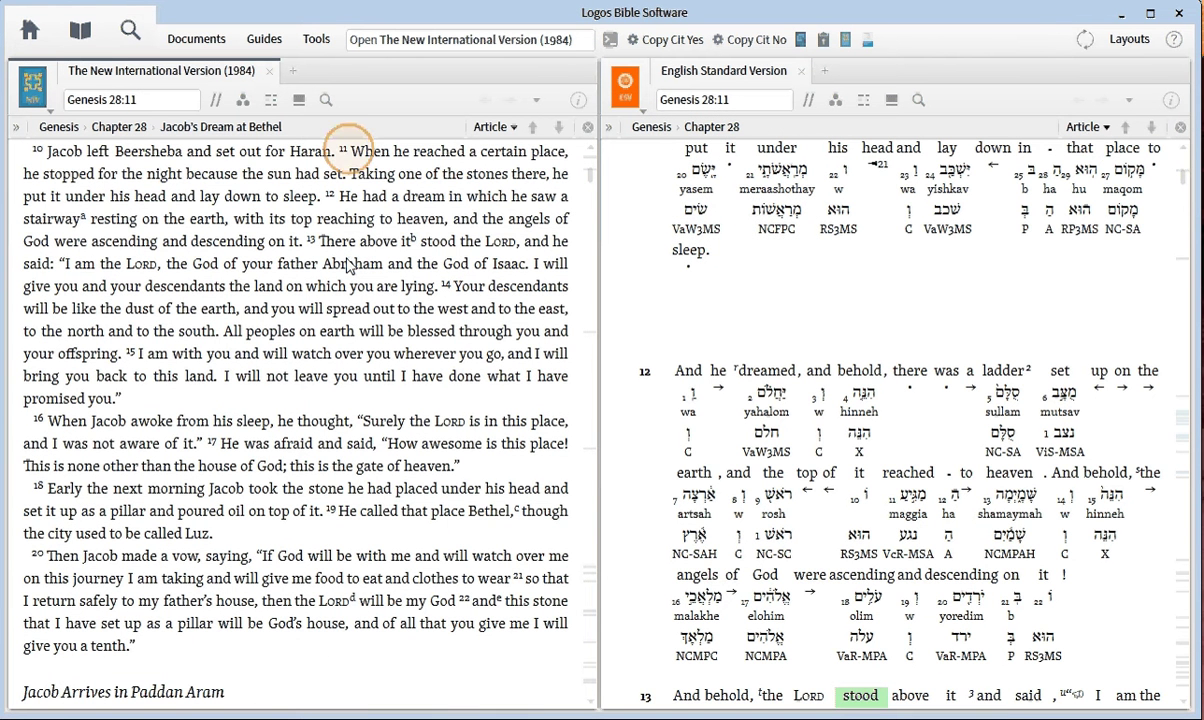
Browse the New International Version text around Genesis 28, then jump ahead to 2 Kings 5
scroll(346, 280, down, 4)
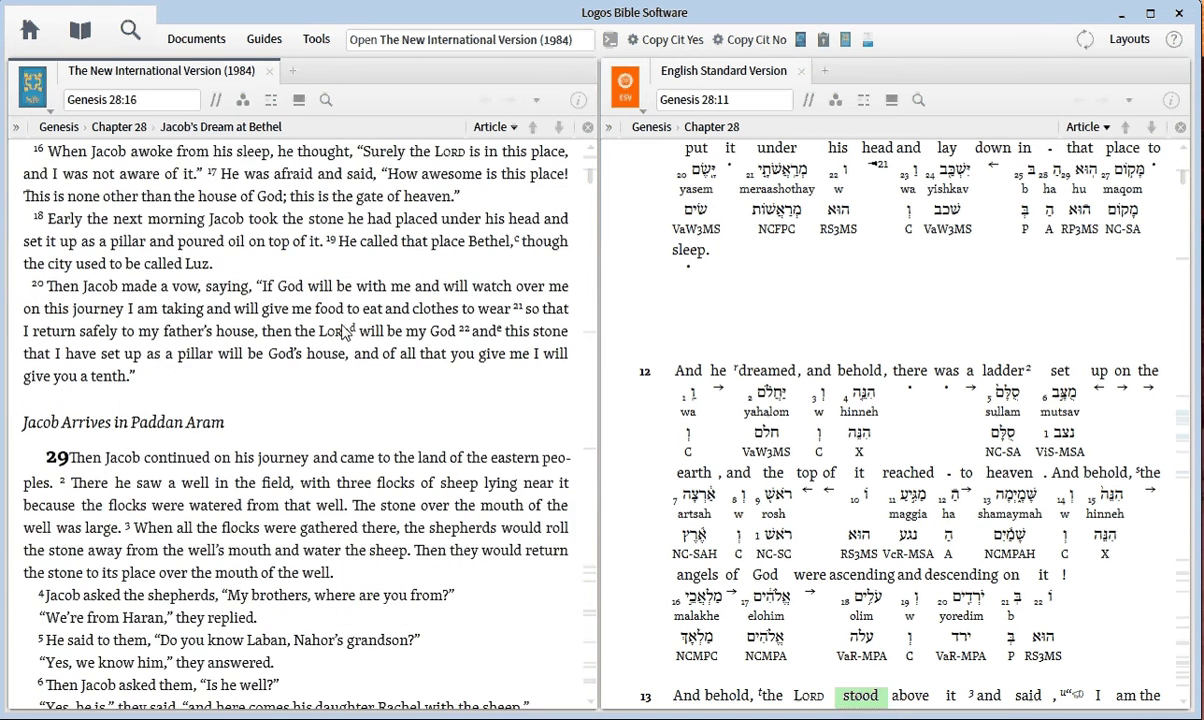
scroll(344, 320, up, 5)
scroll(379, 258, up, 5)
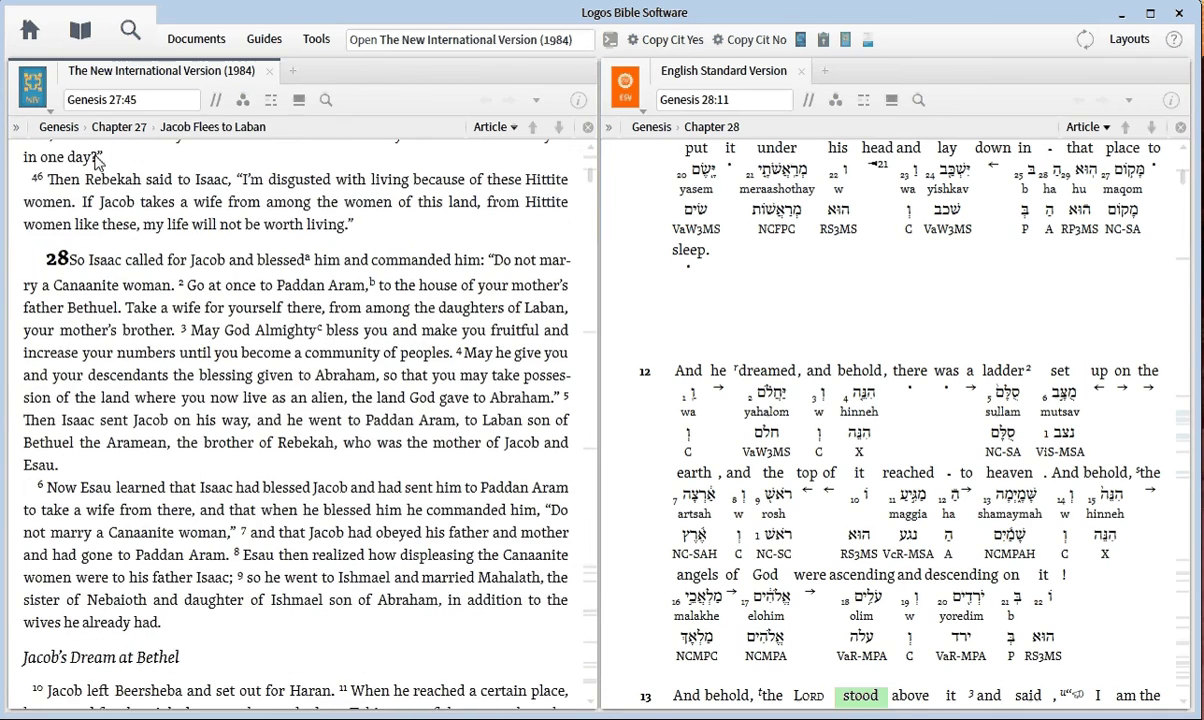
scroll(300, 250, down, 1)
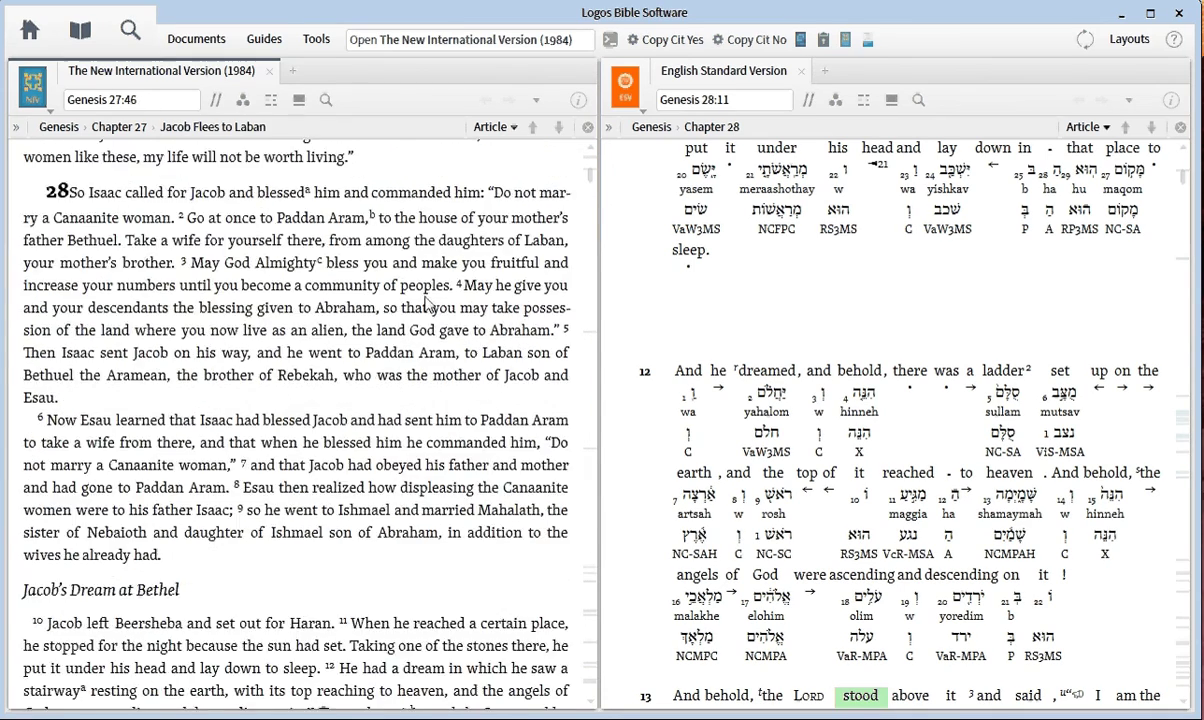
scroll(400, 300, up, 1)
scroll(428, 305, down, 3)
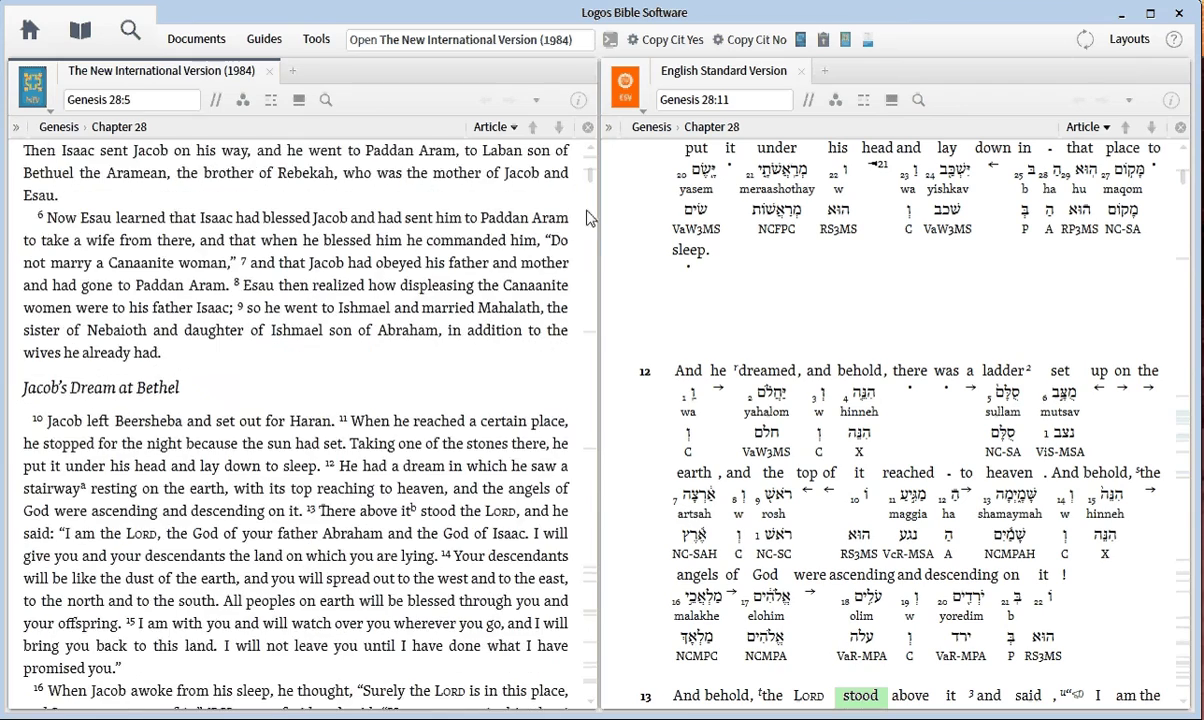
drag(592, 190, 592, 336)
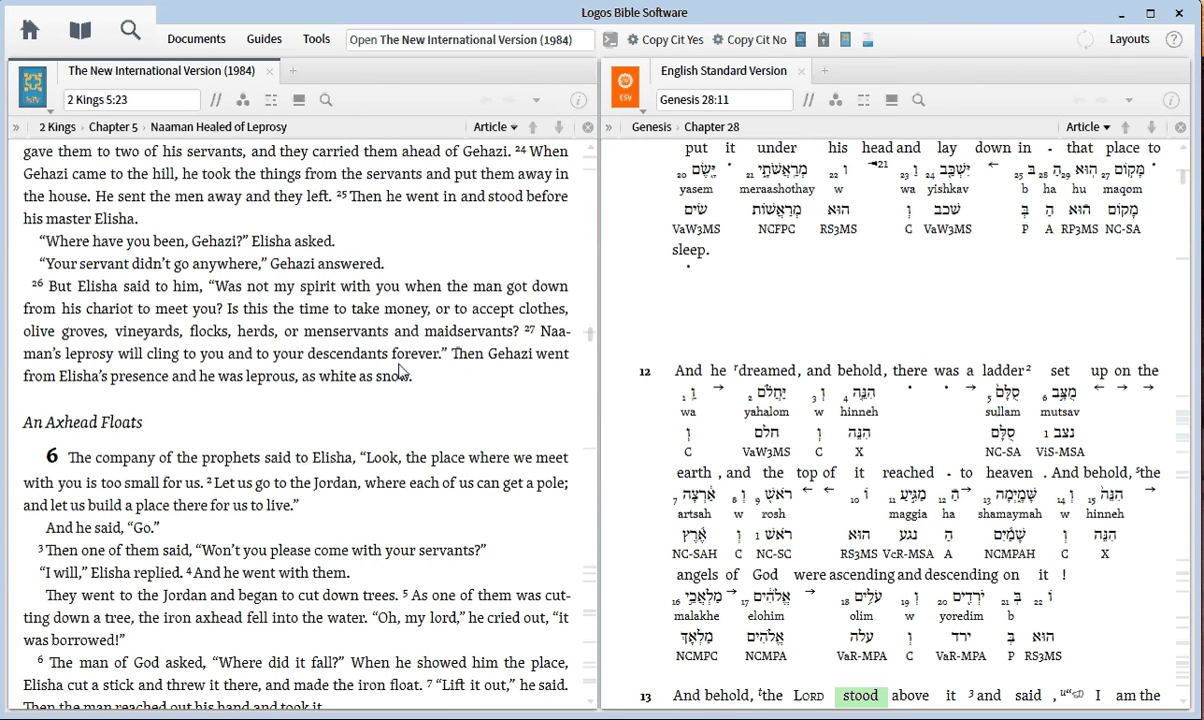